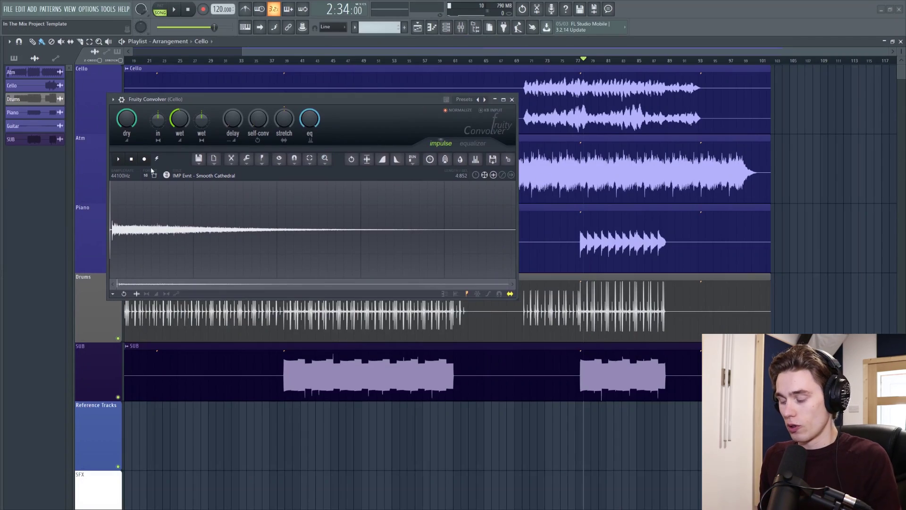
# Open the Mixer with F9 to show the Cello insert's TRS EQual, Fruity Convolver and Fruity Reeverb 2 slots.
pyautogui.press('F9')
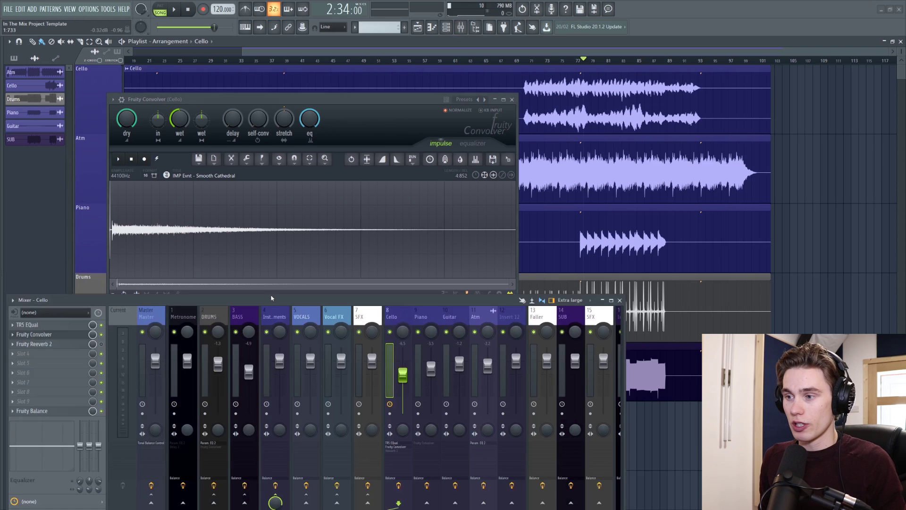
pyautogui.moveTo(271, 297); pyautogui.dragTo(288, 267)
pyautogui.click(377, 292)
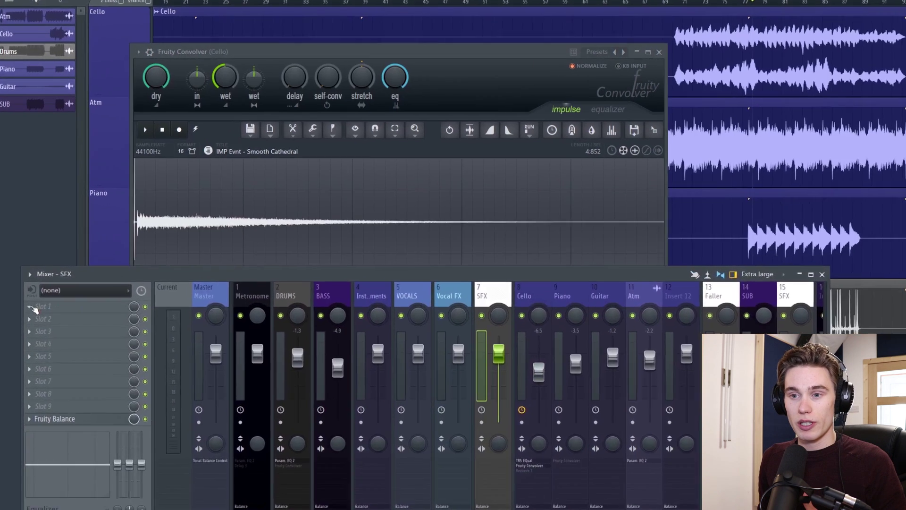
pyautogui.click(37, 296)
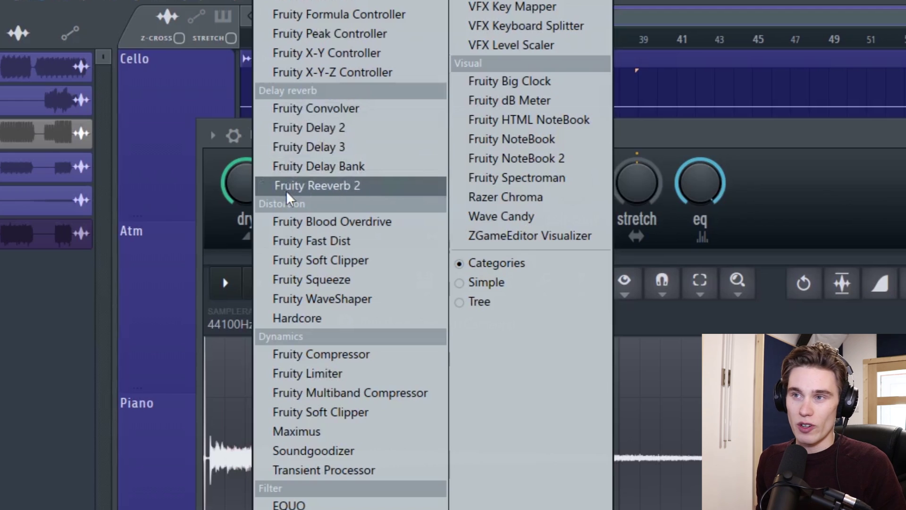
pyautogui.click(316, 108)
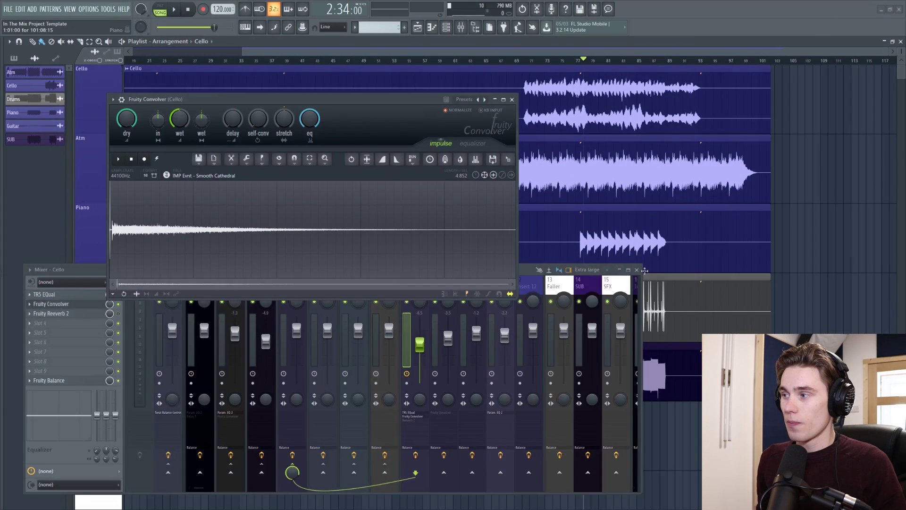
pyautogui.click(636, 270)
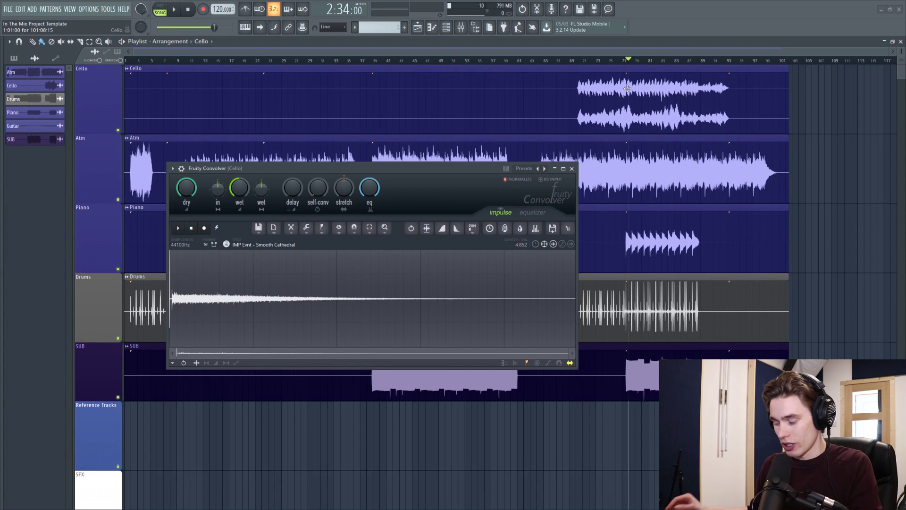
# Solo the Cello mixer track, then close the Mixer so the Convolver window stays in view.
pyautogui.press('F9')
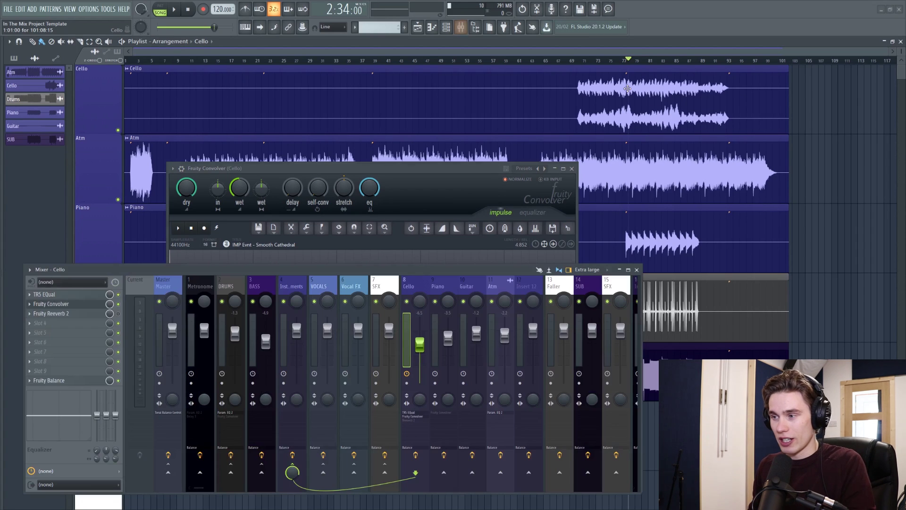
pyautogui.rightClick(407, 301)
pyautogui.scroll(4, 699, 62)
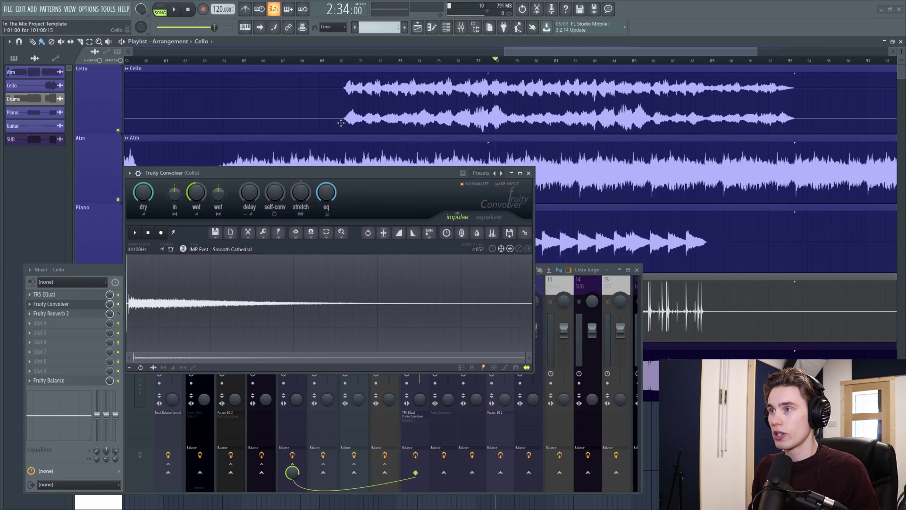
pyautogui.click(637, 269)
pyautogui.moveTo(399, 177)
pyautogui.mouseDown()
pyautogui.moveTo(426, 174)
pyautogui.moveTo(414, 177)
pyautogui.mouseUp()
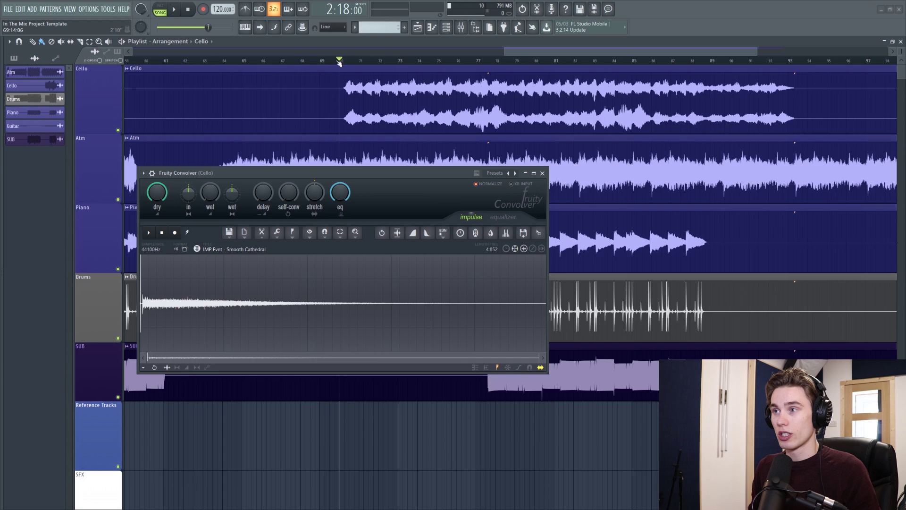
# Play the soloed Cello from bar 70 through the Smooth Cathedral reverb, then stop.
pyautogui.scroll(-1, 339, 61)
pyautogui.press('space')
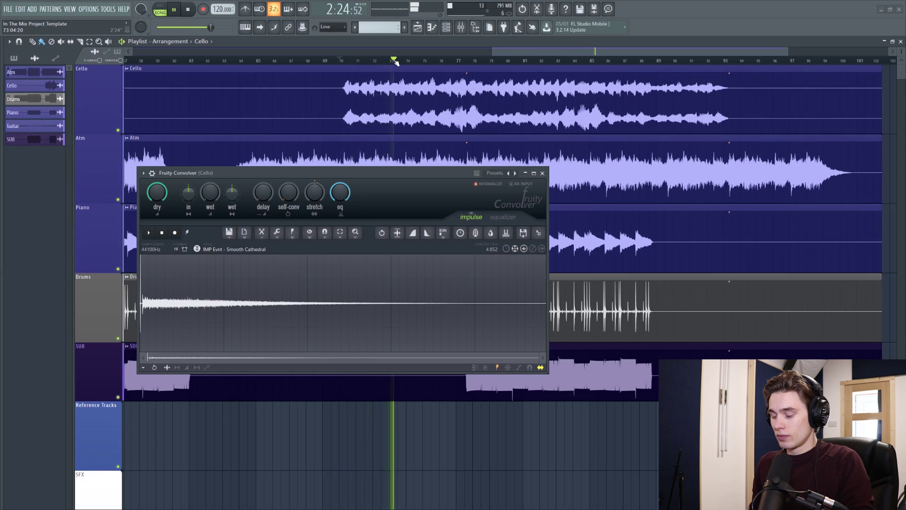
pyautogui.press('space')
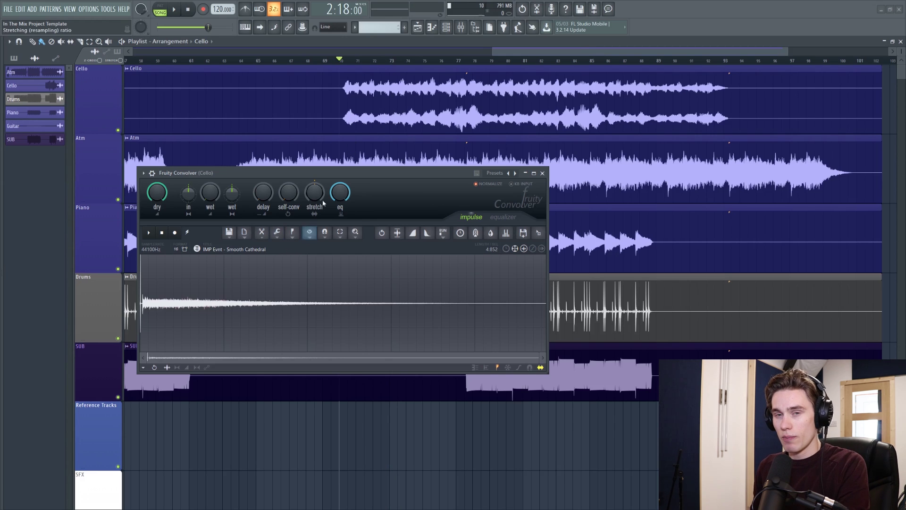
# Choose Evnt - Cathedral (Smooth) from the Cello Convolver's preset list.
pyautogui.click(144, 173)
pyautogui.click(144, 174)
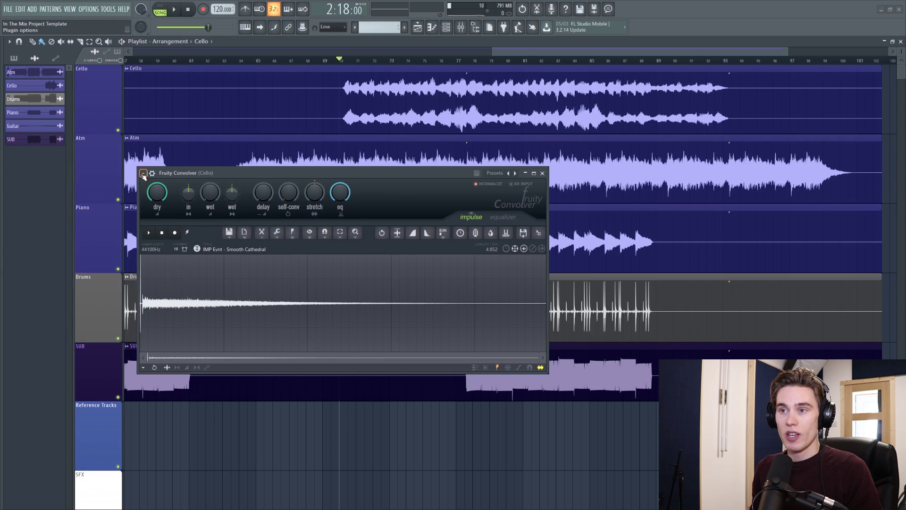
pyautogui.click(143, 174)
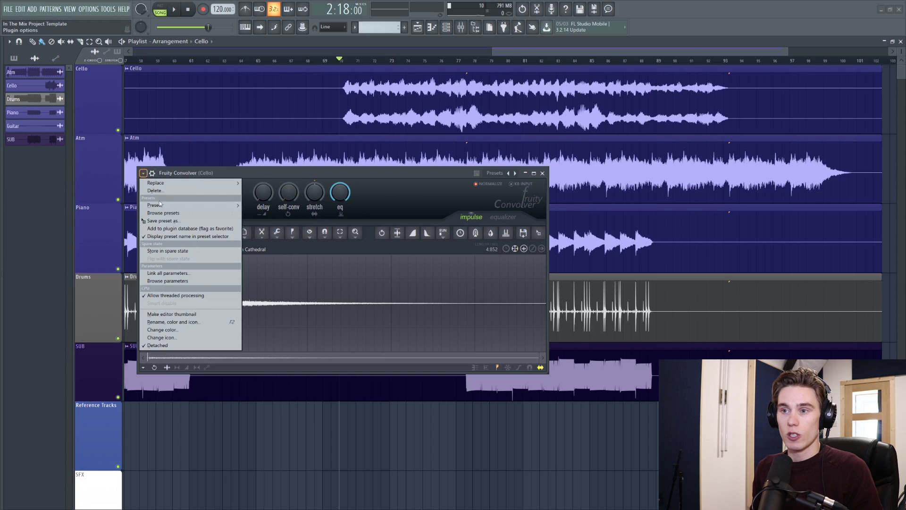
pyautogui.moveTo(160, 207)
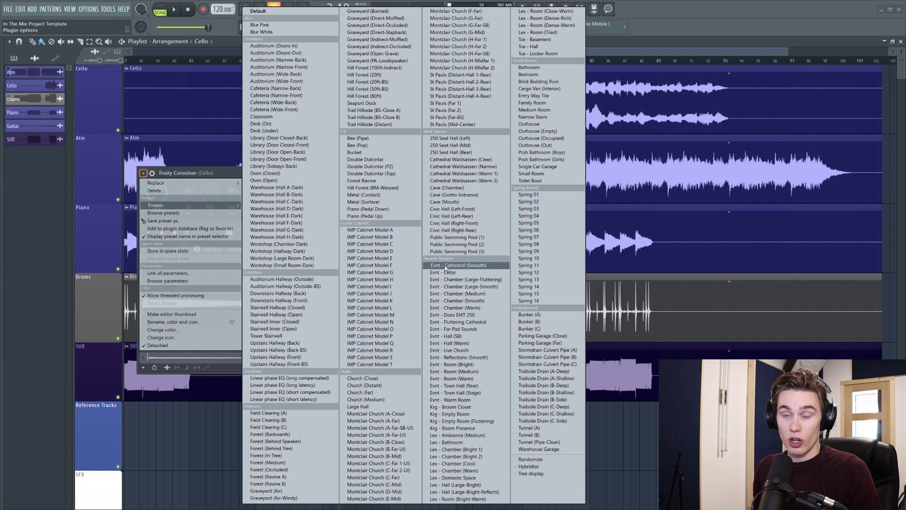
pyautogui.click(447, 267)
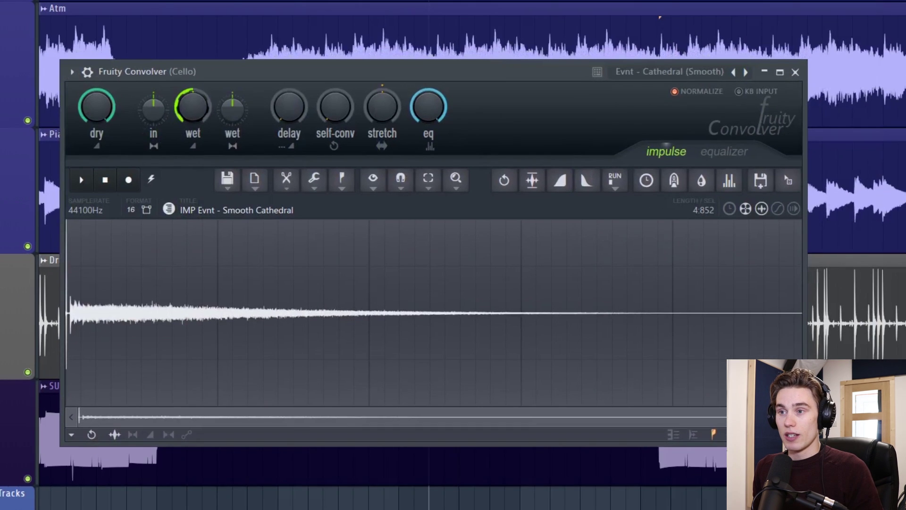
# Turn the Convolver's wet knob fully down, then bring it back partway up.
pyautogui.moveTo(197, 114); pyautogui.dragTo(197, 110)
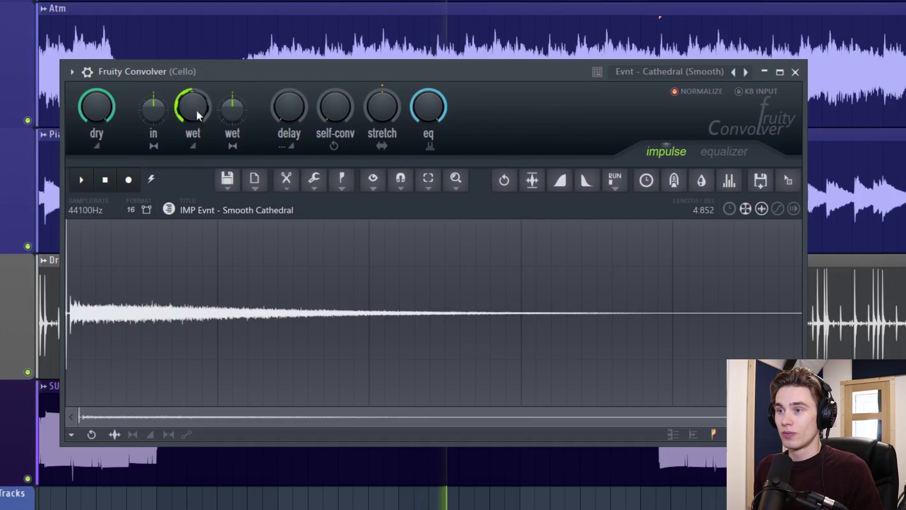
pyautogui.moveTo(196, 109); pyautogui.dragTo(197, 98)
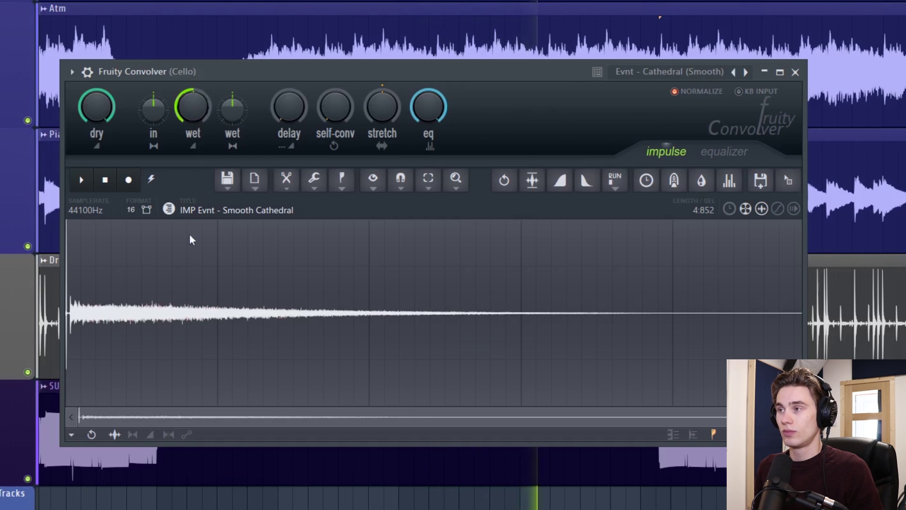
pyautogui.moveTo(194, 114); pyautogui.dragTo(194, 160)
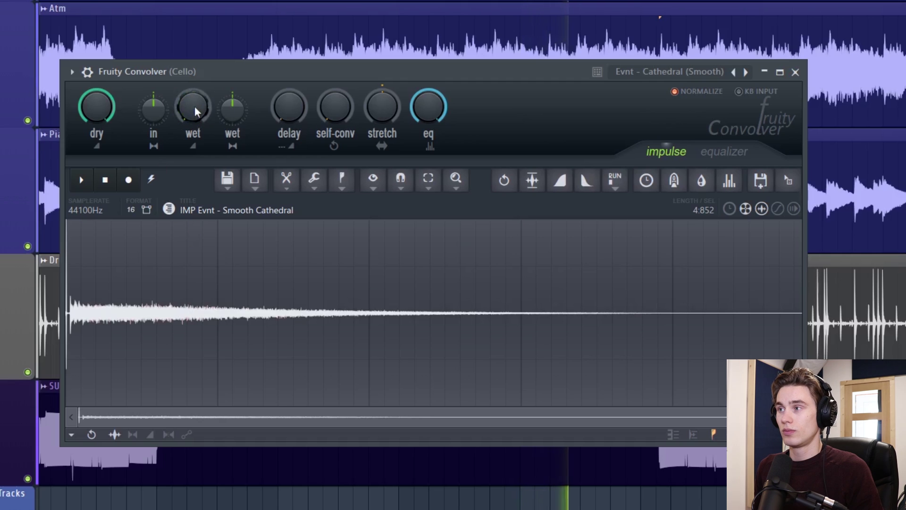
pyautogui.moveTo(195, 111); pyautogui.dragTo(195, 89)
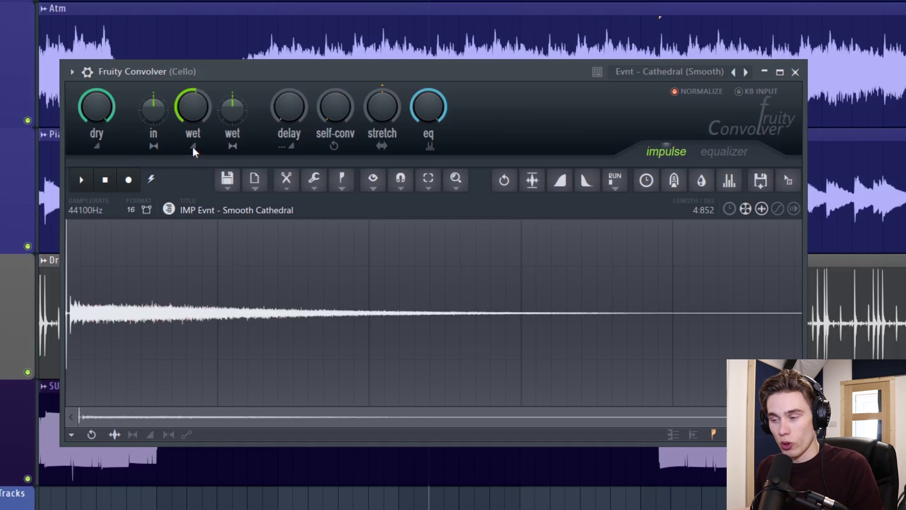
pyautogui.click(71, 72)
# Load the Bathroom impulse preset and turn the wet level below half.
pyautogui.moveTo(106, 130)
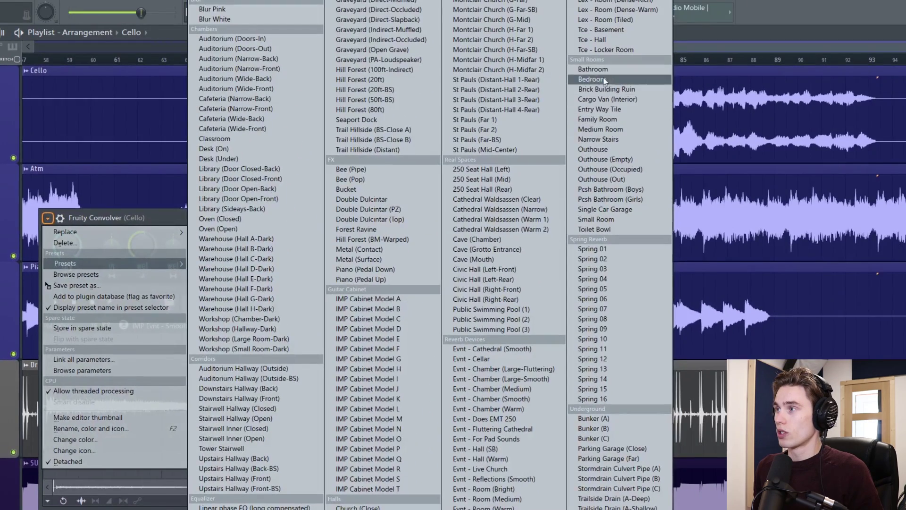
pyautogui.click(606, 53)
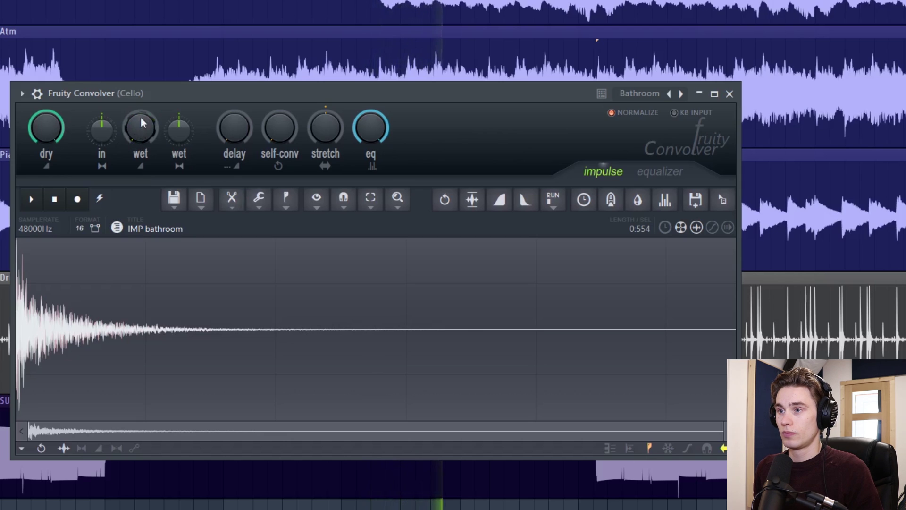
pyautogui.moveTo(135, 135)
pyautogui.mouseDown()
pyautogui.moveTo(135, 156)
pyautogui.moveTo(138, 129)
pyautogui.mouseUp()
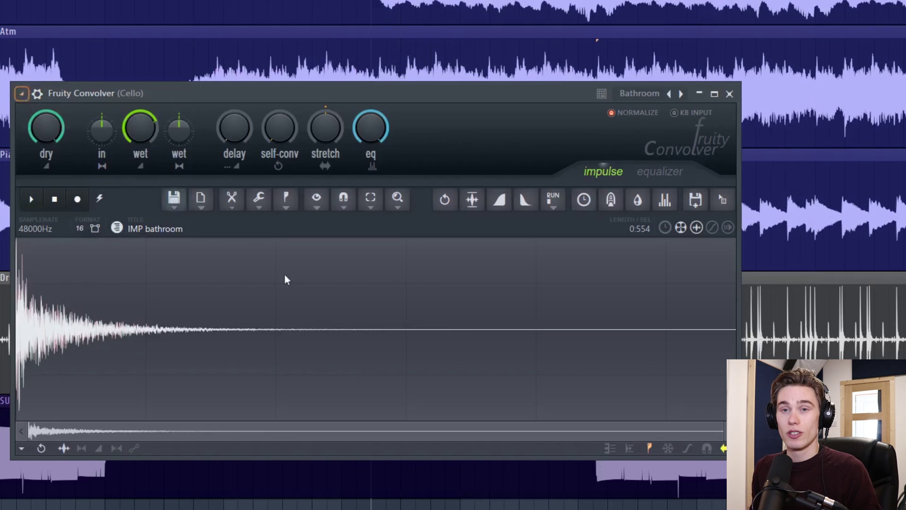
# Reload the Evnt - Cathedral (Smooth) preset on the Convolver.
pyautogui.click(28, 100)
pyautogui.moveTo(64, 152)
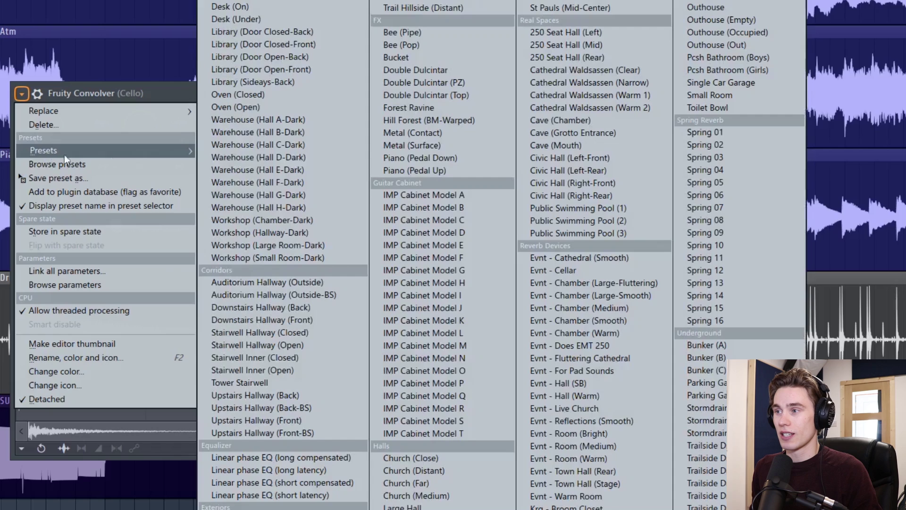
pyautogui.click(559, 262)
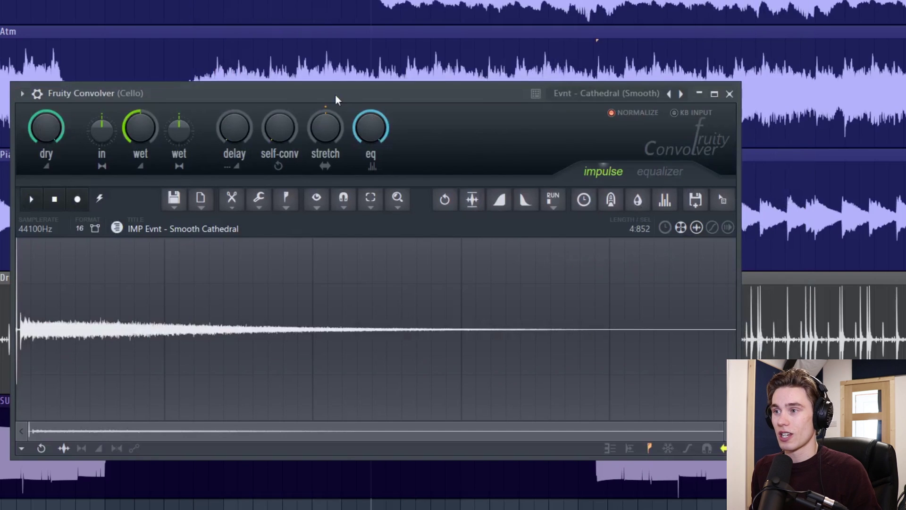
# Zero the wet knob, bring the dry signal back up, and set wet to about half.
pyautogui.moveTo(335, 95); pyautogui.dragTo(342, 91)
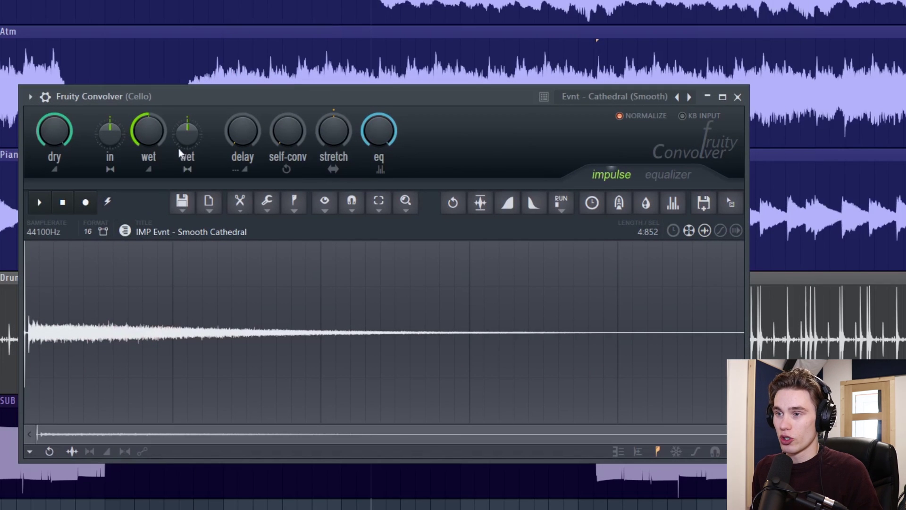
pyautogui.moveTo(149, 127); pyautogui.dragTo(149, 147)
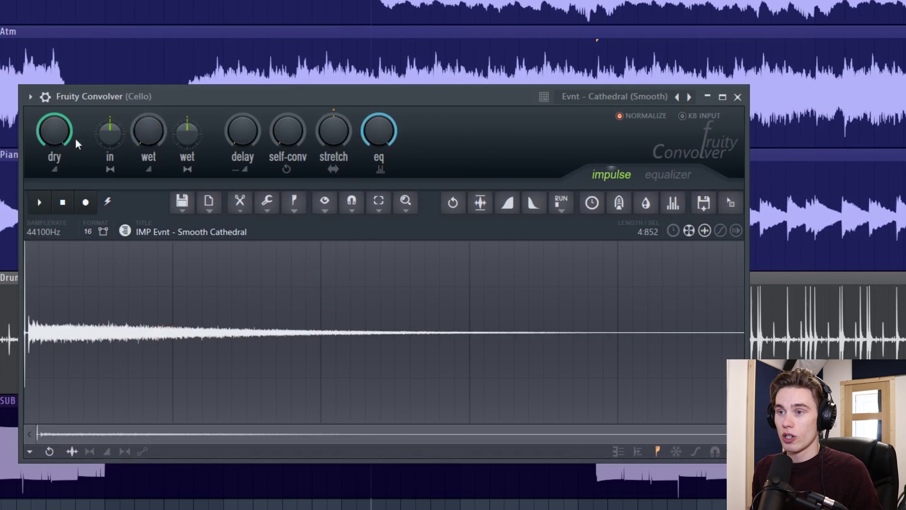
pyautogui.moveTo(55, 131); pyautogui.dragTo(54, 151)
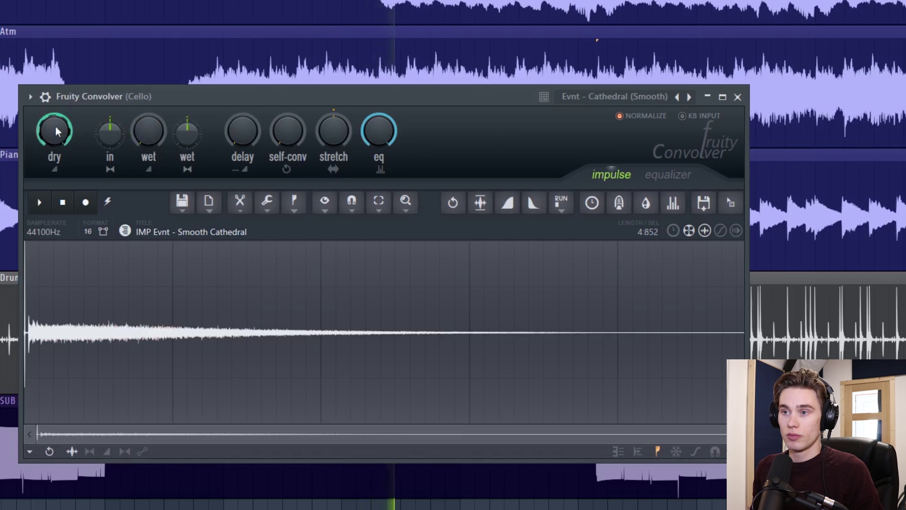
pyautogui.moveTo(55, 131); pyautogui.dragTo(55, 151)
pyautogui.moveTo(148, 132); pyautogui.dragTo(149, 113)
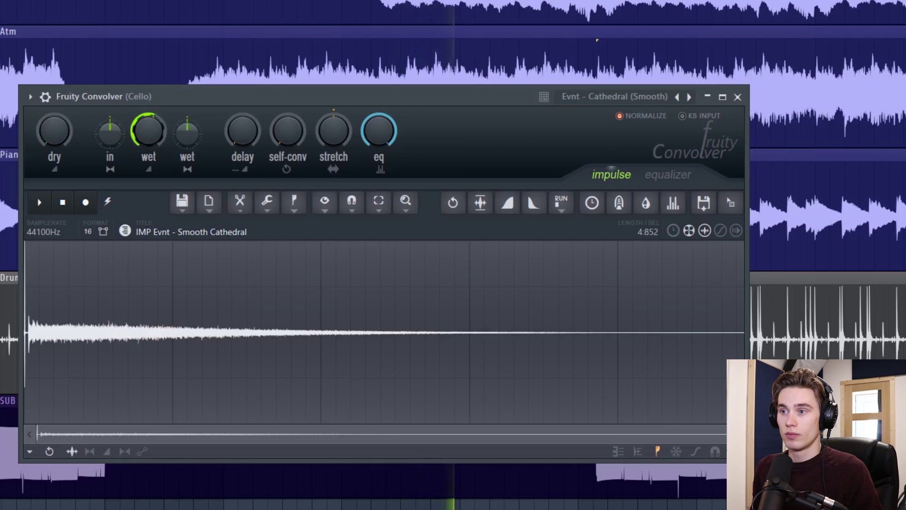
pyautogui.moveTo(148, 113); pyautogui.dragTo(148, 134)
pyautogui.moveTo(55, 131); pyautogui.dragTo(55, 118)
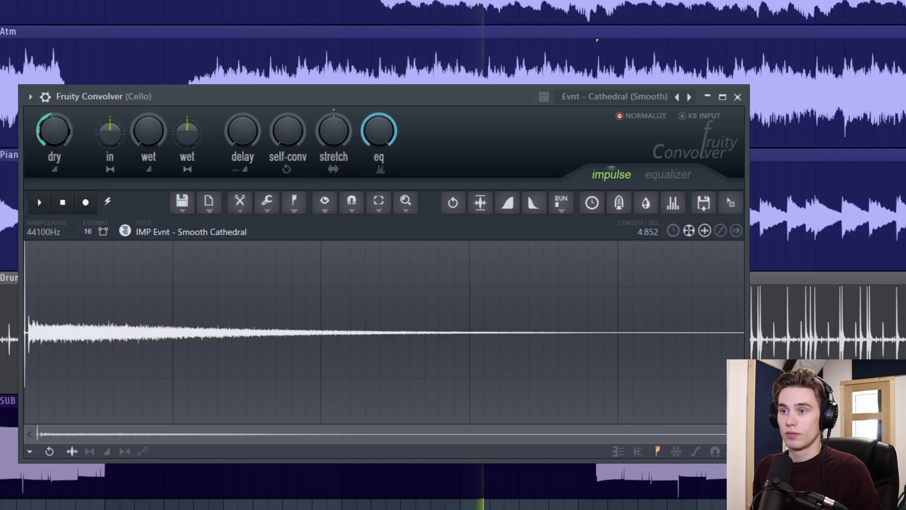
pyautogui.moveTo(148, 131)
pyautogui.mouseDown()
pyautogui.moveTo(149, 118)
pyautogui.moveTo(136, 125)
pyautogui.mouseUp()
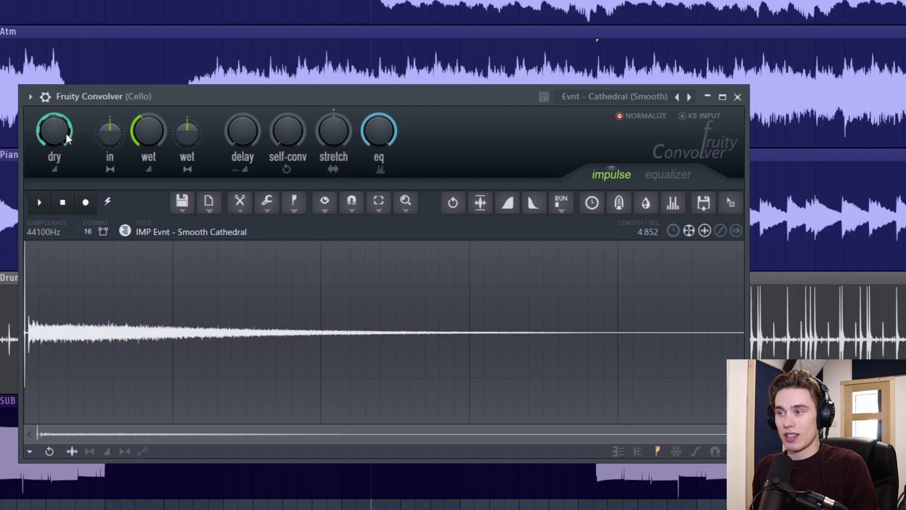
pyautogui.moveTo(66, 134); pyautogui.dragTo(66, 142)
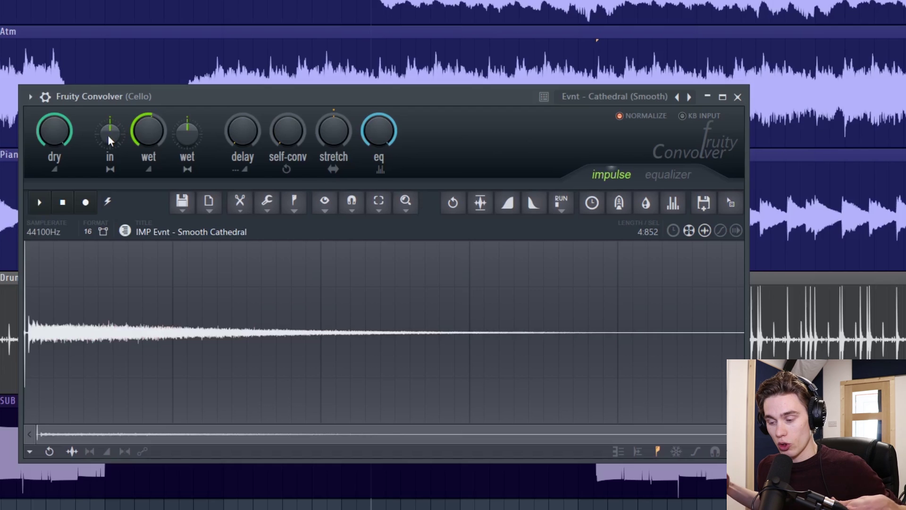
# Sweep the wet and input knobs, turn dry to full, and recentre the input knob.
pyautogui.moveTo(149, 131); pyautogui.dragTo(148, 160)
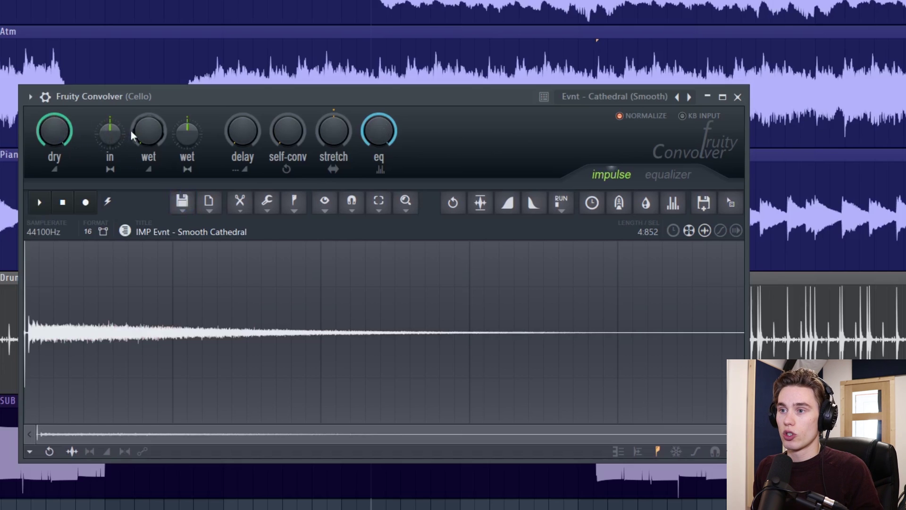
pyautogui.moveTo(138, 134); pyautogui.dragTo(138, 123)
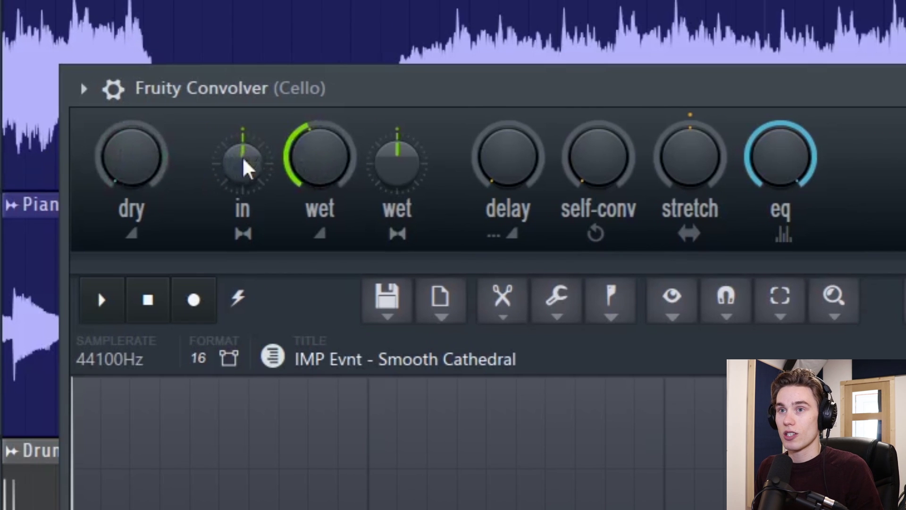
pyautogui.click(112, 135)
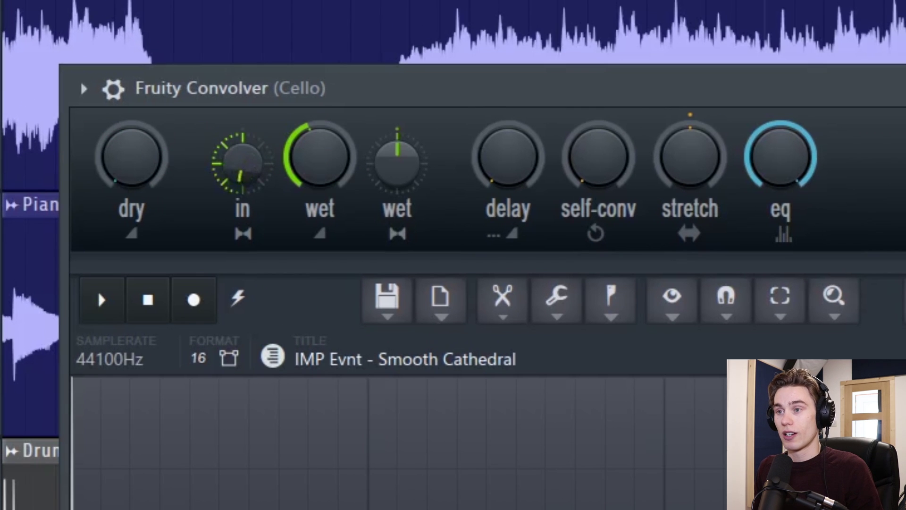
pyautogui.moveTo(241, 170); pyautogui.dragTo(244, 151)
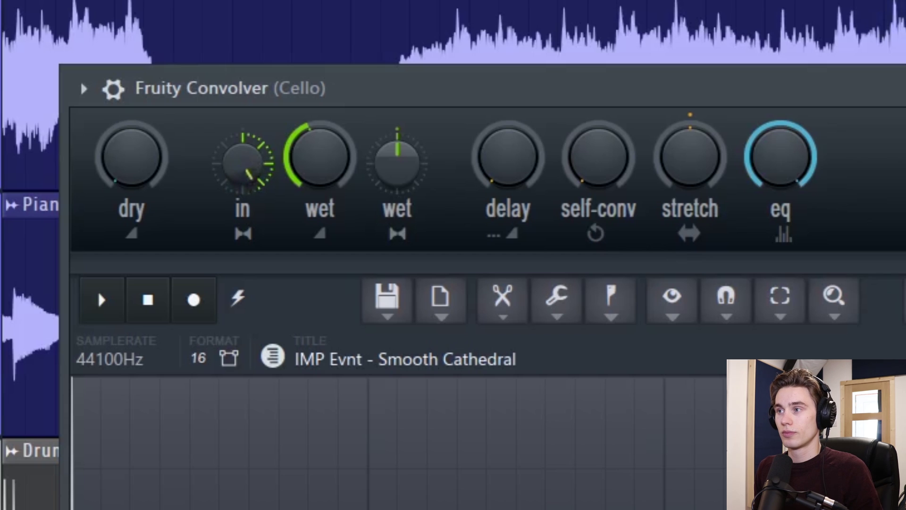
pyautogui.moveTo(242, 160); pyautogui.dragTo(242, 181)
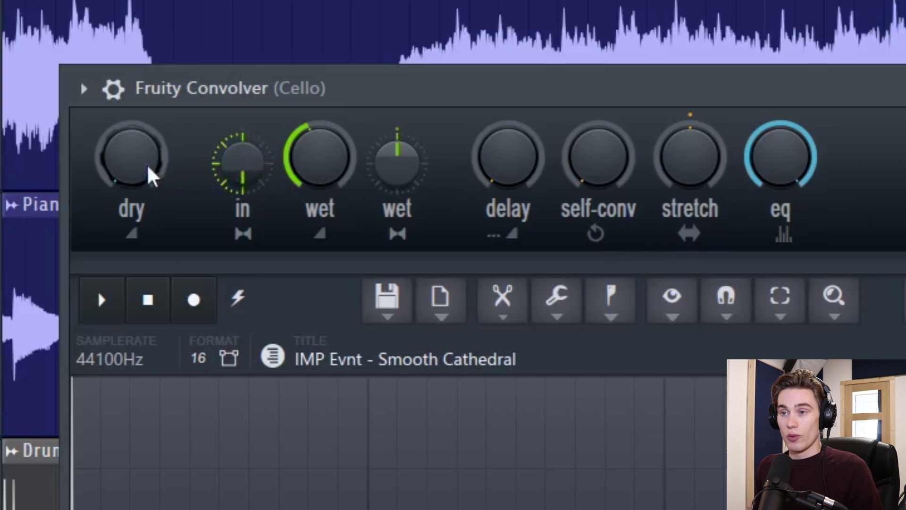
pyautogui.moveTo(150, 175); pyautogui.dragTo(150, 134)
pyautogui.moveTo(253, 178); pyautogui.dragTo(253, 168)
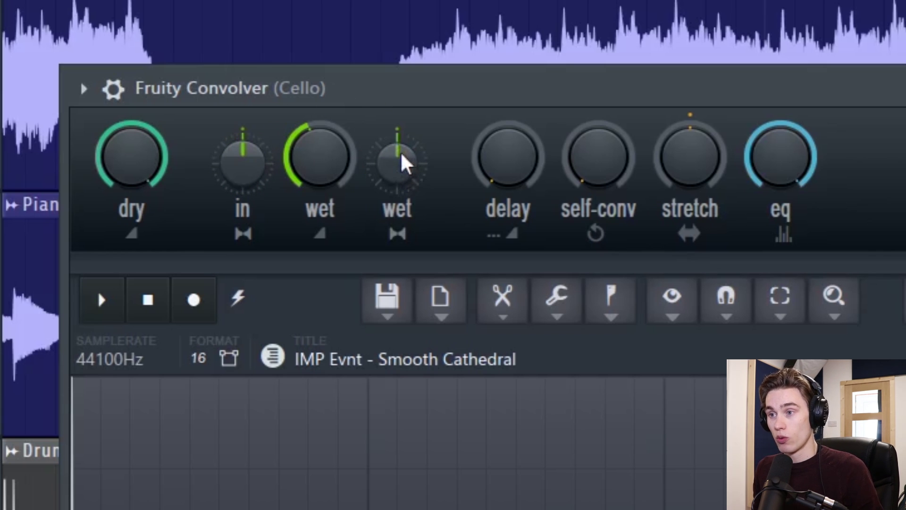
# Widen then recentre the reverb's stereo spread, restore full dry, and push pre-delay nearly to maximum.
pyautogui.moveTo(131, 156); pyautogui.dragTo(131, 198)
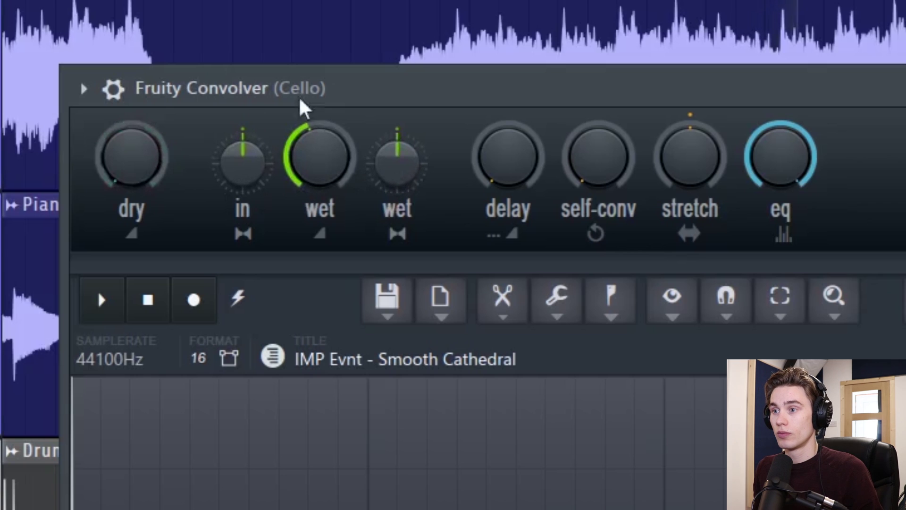
pyautogui.moveTo(396, 170)
pyautogui.mouseDown()
pyautogui.moveTo(397, 142)
pyautogui.moveTo(405, 181)
pyautogui.moveTo(404, 139)
pyautogui.moveTo(402, 173)
pyautogui.mouseUp()
pyautogui.moveTo(142, 176); pyautogui.dragTo(142, 122)
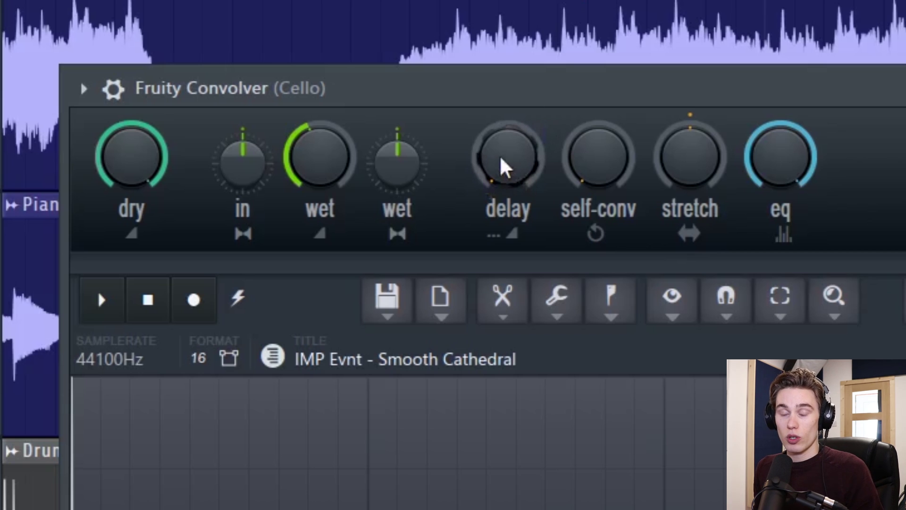
pyautogui.moveTo(510, 175); pyautogui.dragTo(509, 109)
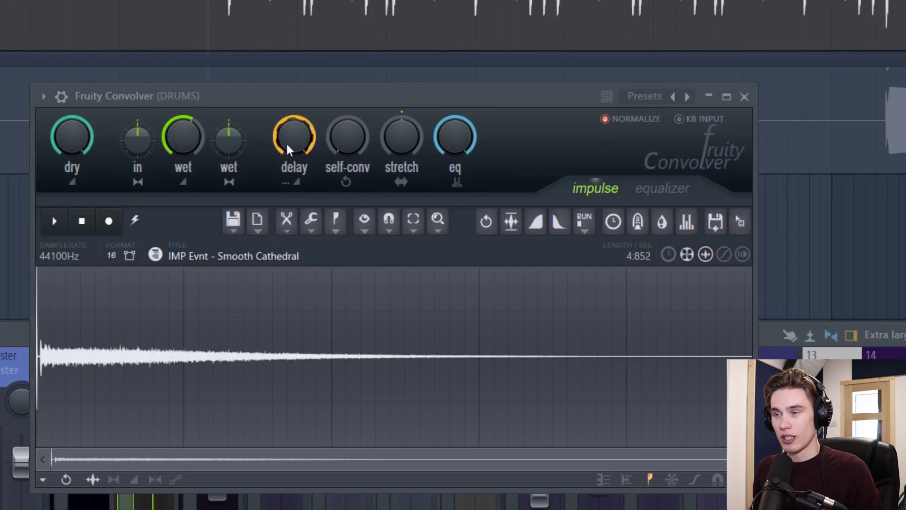
# Sweep the Drums Convolver's delay from zero to maximum, stop playback, and reset delay to zero.
pyautogui.moveTo(296, 141); pyautogui.dragTo(296, 199)
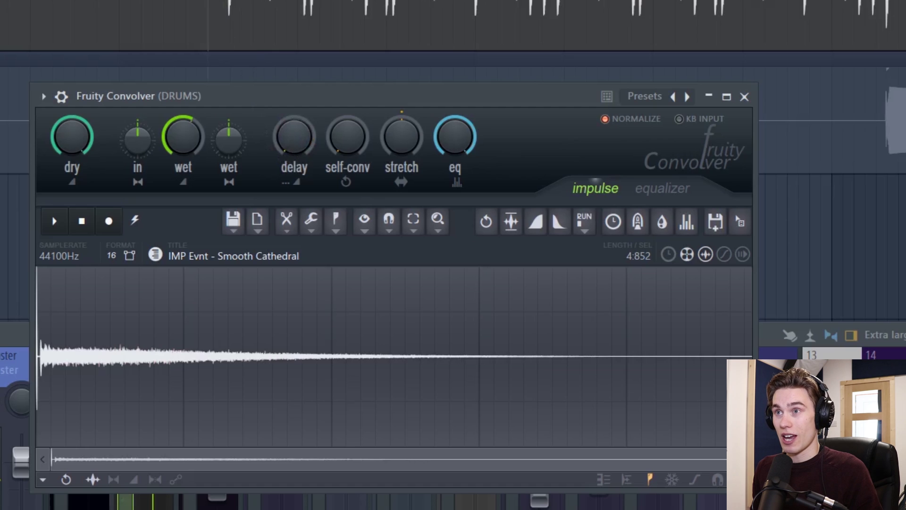
pyautogui.moveTo(294, 137); pyautogui.dragTo(279, 65)
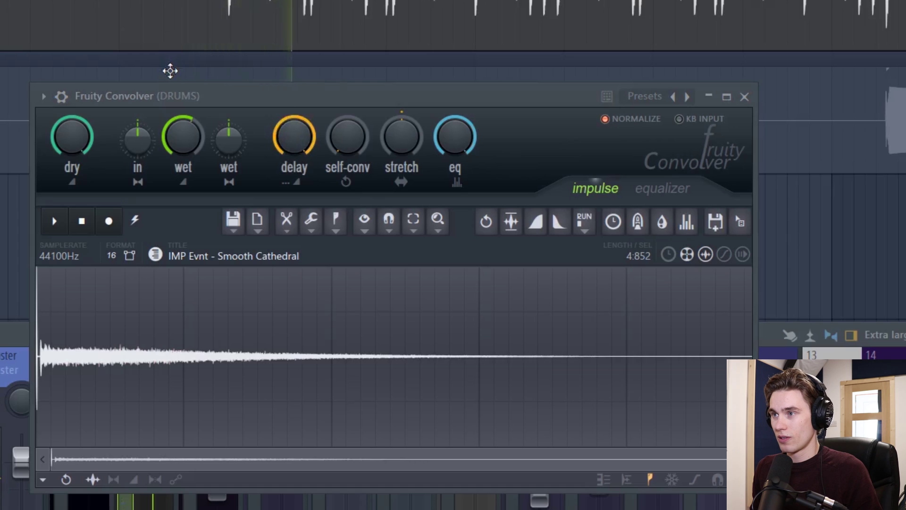
pyautogui.press('space')
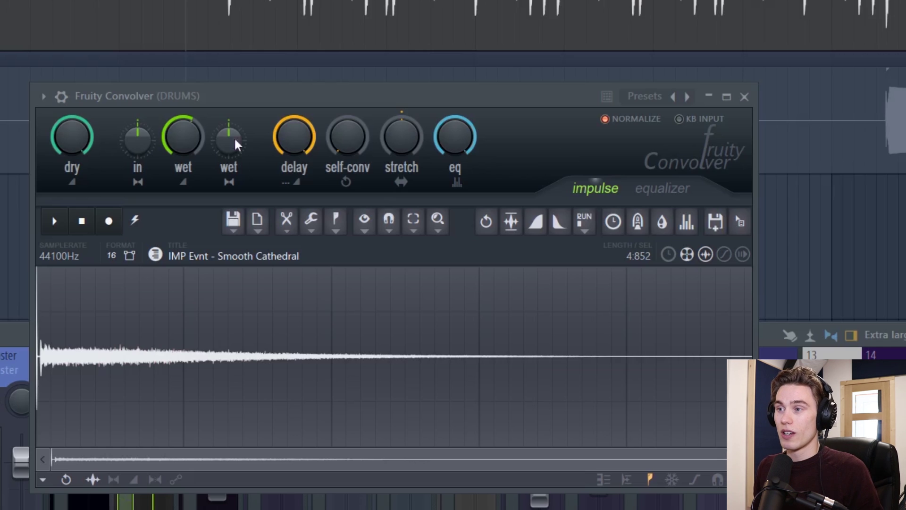
pyautogui.moveTo(295, 137); pyautogui.dragTo(302, 137)
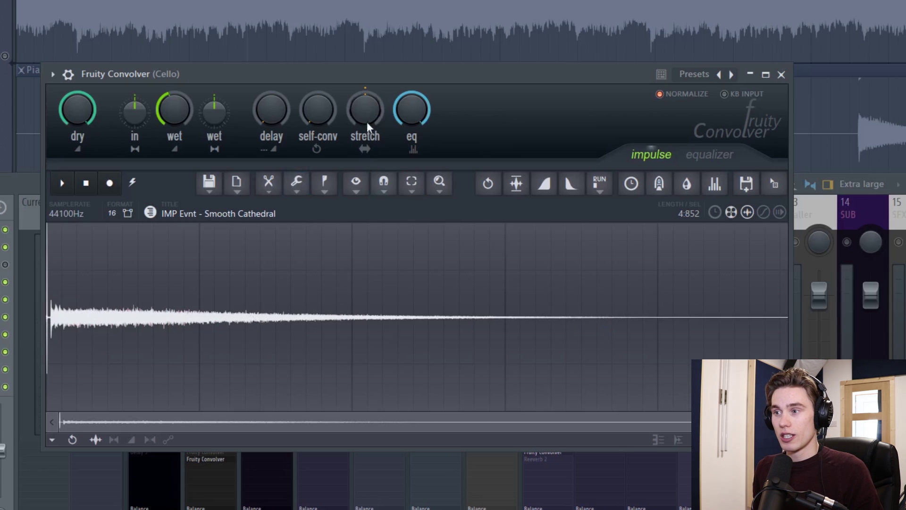
# Sweep the Cello Convolver's stretch shorter and longer, recentre it, and raise the EQ knob partway.
pyautogui.moveTo(363, 109)
pyautogui.mouseDown()
pyautogui.moveTo(363, 123)
pyautogui.moveTo(360, 102)
pyautogui.moveTo(359, 120)
pyautogui.moveTo(358, 110)
pyautogui.mouseUp()
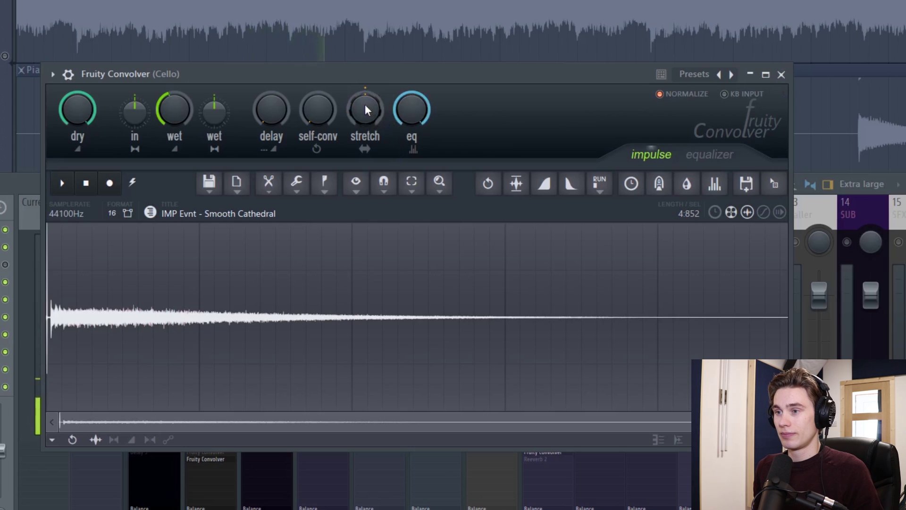
pyautogui.moveTo(368, 103); pyautogui.dragTo(368, 110)
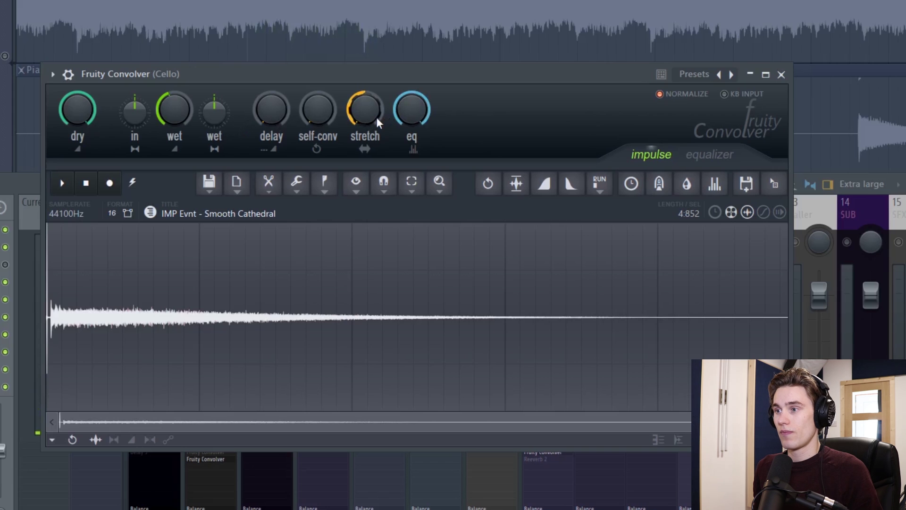
pyautogui.moveTo(372, 117); pyautogui.dragTo(372, 129)
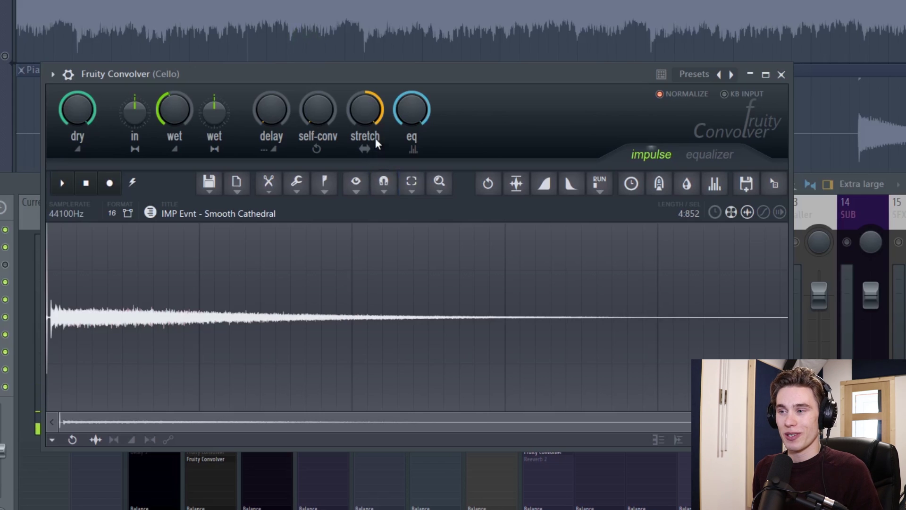
pyautogui.moveTo(372, 105); pyautogui.dragTo(372, 132)
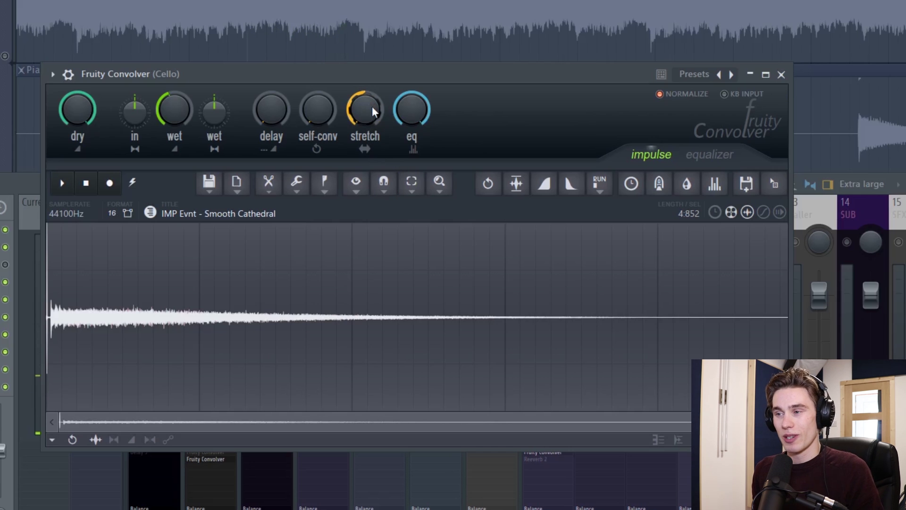
pyautogui.moveTo(358, 117); pyautogui.dragTo(358, 110)
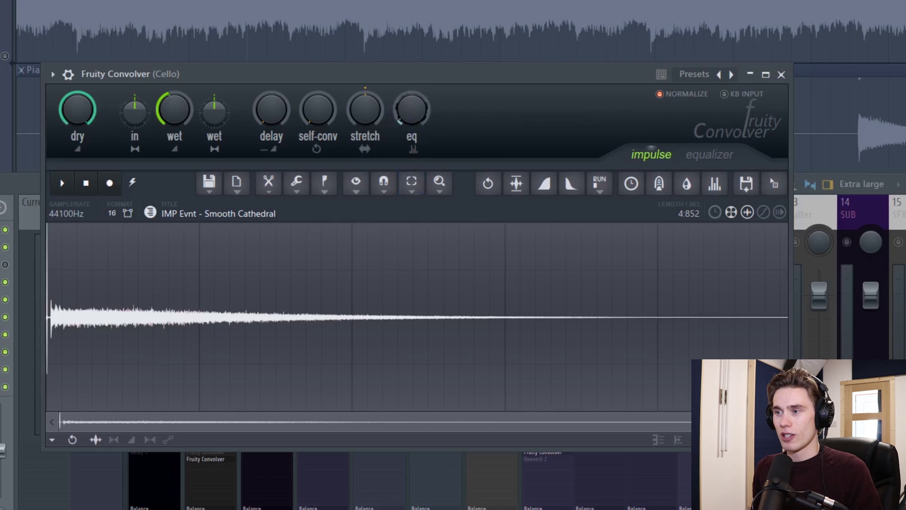
pyautogui.moveTo(412, 118); pyautogui.dragTo(420, 99)
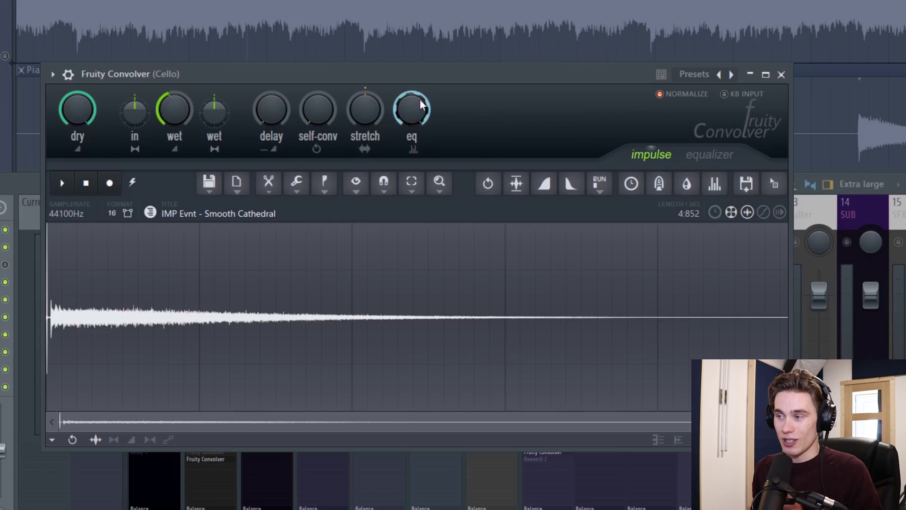
# Pencil a low-pass curve into the Cello Convolver's reverb EQ, fading from about 100 Hz to silence by 1 kHz.
pyautogui.click(710, 155)
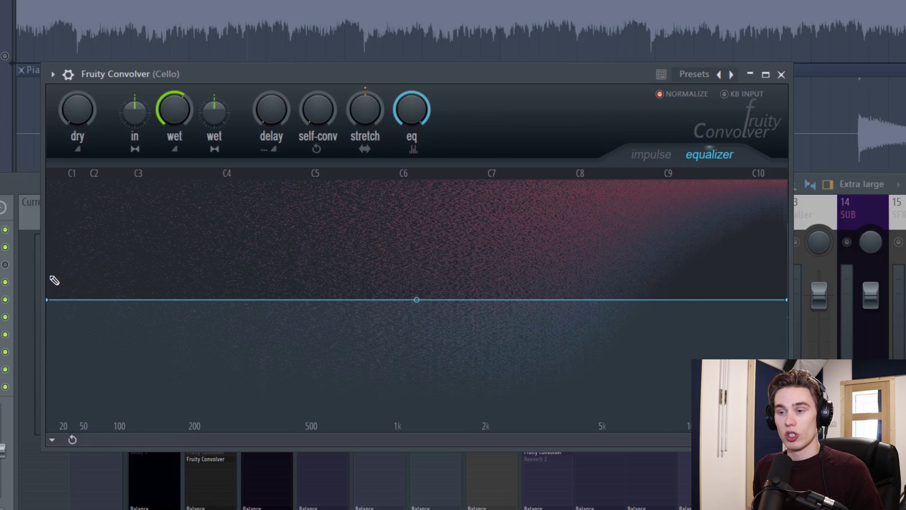
pyautogui.moveTo(52, 286)
pyautogui.mouseDown()
pyautogui.moveTo(189, 310)
pyautogui.moveTo(363, 237)
pyautogui.moveTo(689, 321)
pyautogui.moveTo(67, 279)
pyautogui.mouseUp()
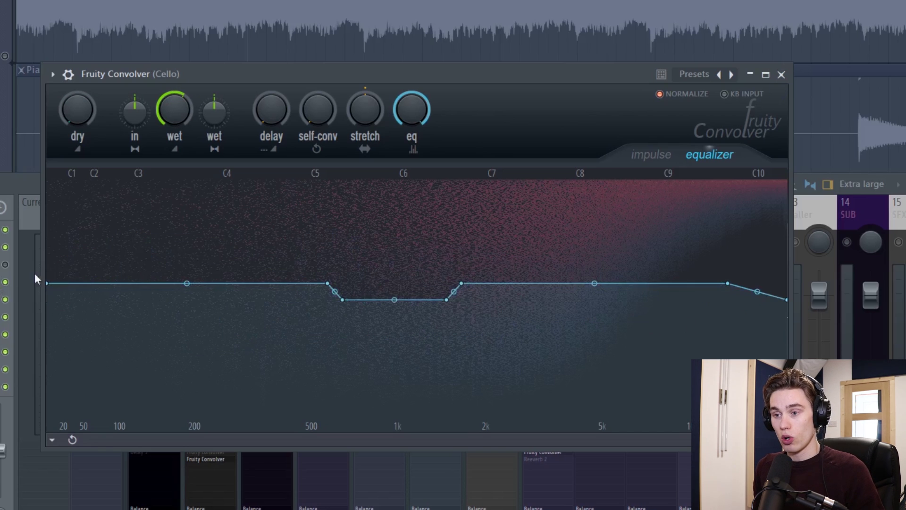
pyautogui.moveTo(45, 290)
pyautogui.mouseDown()
pyautogui.moveTo(257, 291)
pyautogui.moveTo(327, 329)
pyautogui.moveTo(405, 397)
pyautogui.moveTo(602, 462)
pyautogui.moveTo(395, 379)
pyautogui.moveTo(301, 328)
pyautogui.moveTo(191, 294)
pyautogui.moveTo(35, 283)
pyautogui.moveTo(199, 313)
pyautogui.moveTo(366, 414)
pyautogui.moveTo(500, 459)
pyautogui.mouseUp()
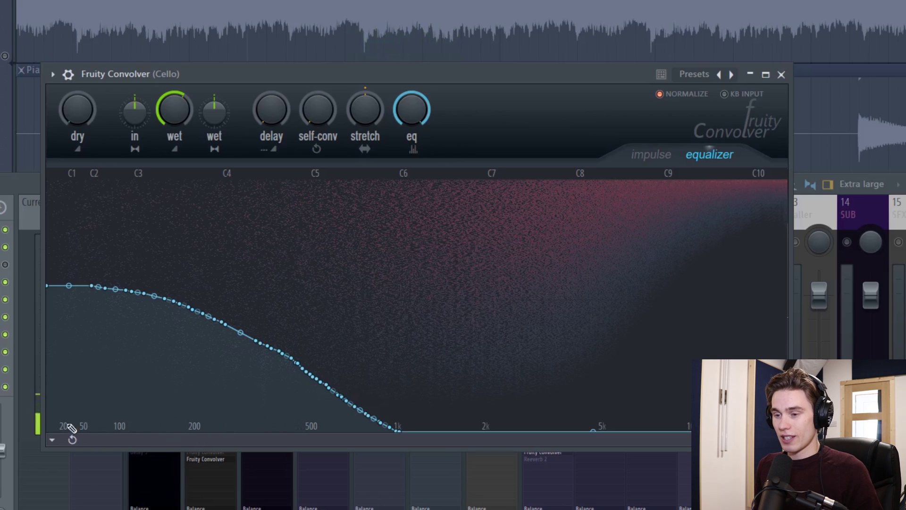
# Raise the Convolver's dry level and redraw its EQ as a broad hump peaking around 700 Hz–2.5 kHz.
pyautogui.moveTo(58, 424); pyautogui.dragTo(559, 396)
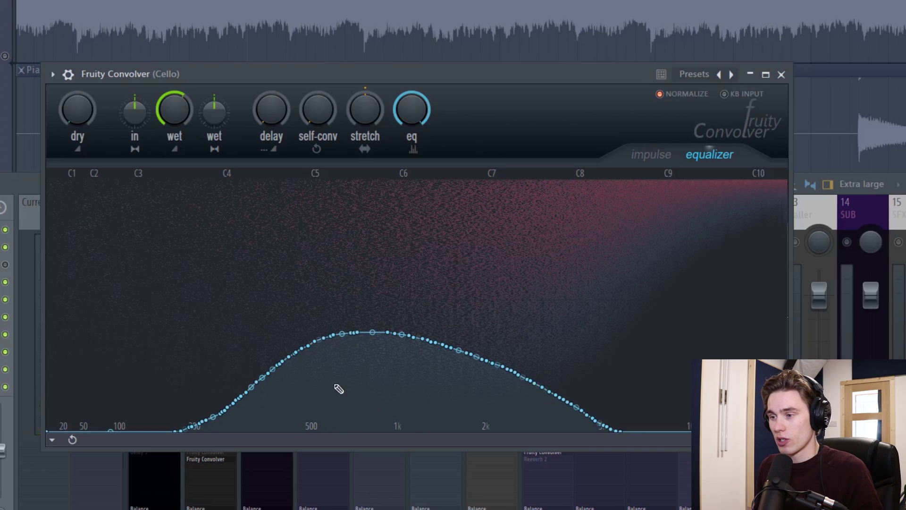
pyautogui.moveTo(188, 406)
pyautogui.mouseDown()
pyautogui.moveTo(158, 423)
pyautogui.moveTo(161, 439)
pyautogui.moveTo(129, 454)
pyautogui.moveTo(396, 433)
pyautogui.moveTo(485, 397)
pyautogui.moveTo(590, 333)
pyautogui.moveTo(670, 308)
pyautogui.moveTo(754, 293)
pyautogui.moveTo(849, 300)
pyautogui.mouseUp()
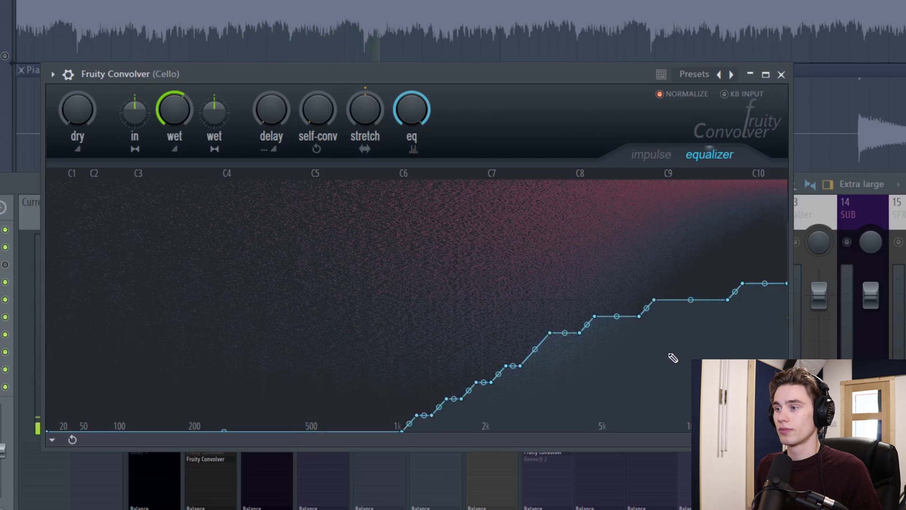
pyautogui.moveTo(89, 113); pyautogui.dragTo(89, 75)
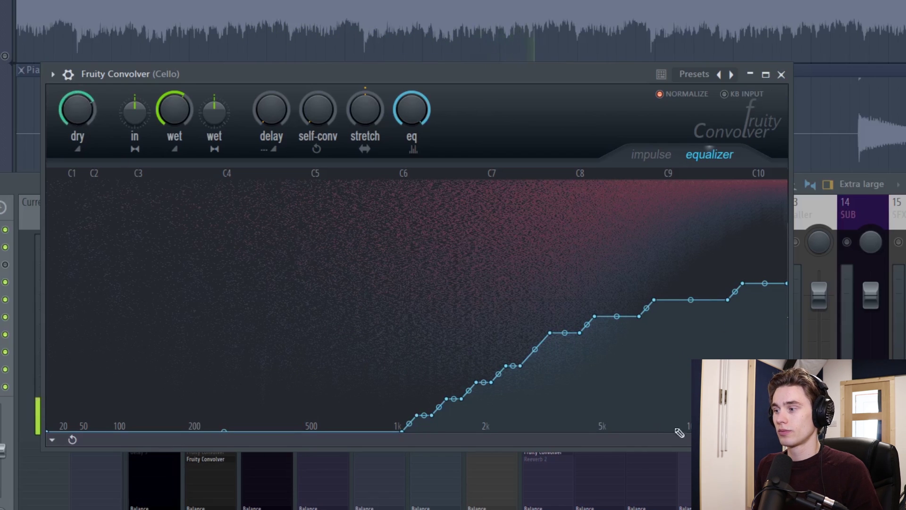
pyautogui.moveTo(679, 415)
pyautogui.mouseDown()
pyautogui.moveTo(548, 330)
pyautogui.moveTo(410, 316)
pyautogui.moveTo(50, 375)
pyautogui.moveTo(239, 355)
pyautogui.moveTo(461, 316)
pyautogui.moveTo(684, 380)
pyautogui.mouseUp()
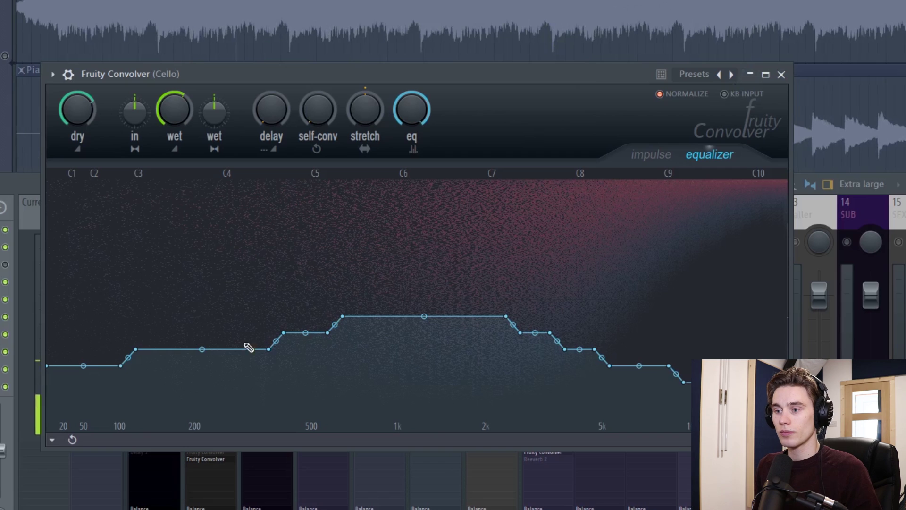
# Redraw the Cello Convolver EQ with a smooth low-end ramp, cutting lows and lifting highs above 5 kHz.
pyautogui.moveTo(67, 366)
pyautogui.mouseDown()
pyautogui.moveTo(49, 359)
pyautogui.moveTo(69, 359)
pyautogui.moveTo(27, 424)
pyautogui.moveTo(51, 440)
pyautogui.moveTo(108, 410)
pyautogui.mouseUp()
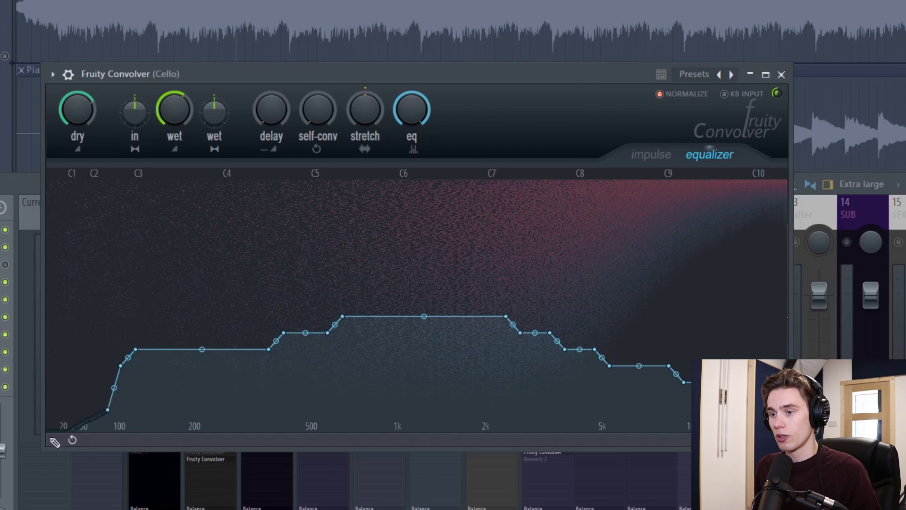
pyautogui.moveTo(55, 442)
pyautogui.mouseDown()
pyautogui.moveTo(110, 430)
pyautogui.moveTo(119, 420)
pyautogui.moveTo(56, 439)
pyautogui.moveTo(235, 331)
pyautogui.moveTo(345, 322)
pyautogui.moveTo(612, 332)
pyautogui.moveTo(808, 287)
pyautogui.mouseUp()
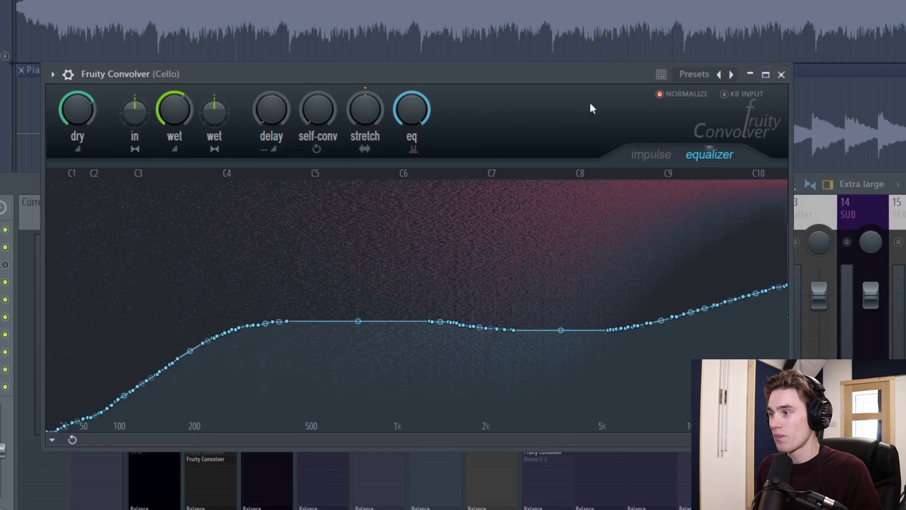
pyautogui.click(651, 154)
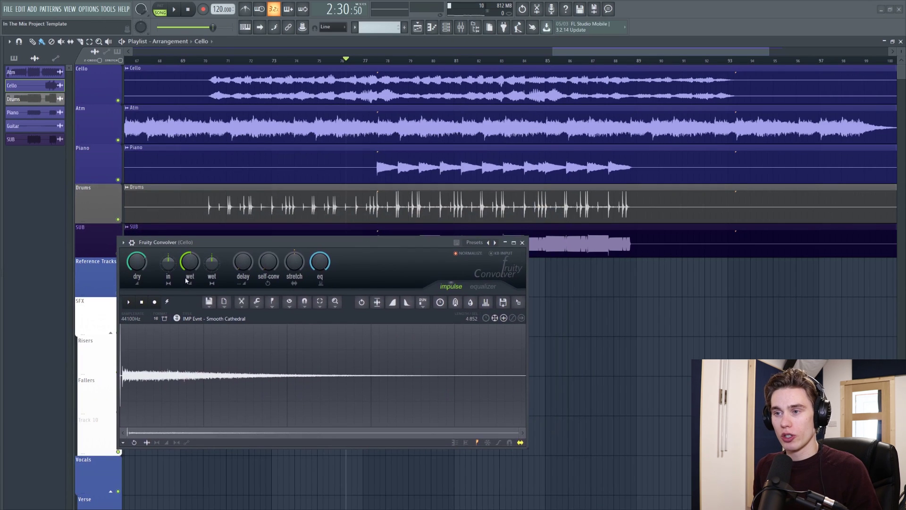
# Turn the Convolver's dry level near minimum and play the song, bringing the wet level back up.
pyautogui.moveTo(189, 263); pyautogui.dragTo(190, 306)
pyautogui.moveTo(130, 266)
pyautogui.mouseDown()
pyautogui.moveTo(131, 286)
pyautogui.moveTo(137, 257)
pyautogui.mouseUp()
pyautogui.press('space')
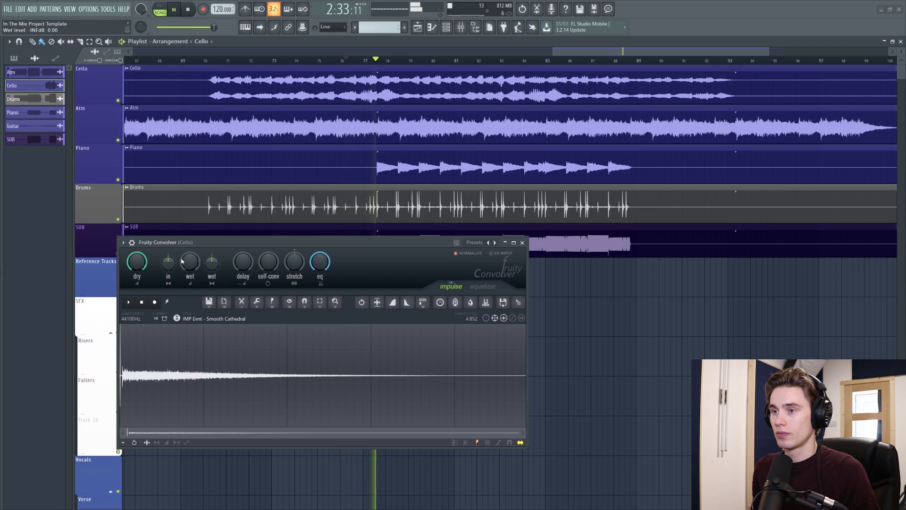
pyautogui.moveTo(190, 262); pyautogui.dragTo(189, 252)
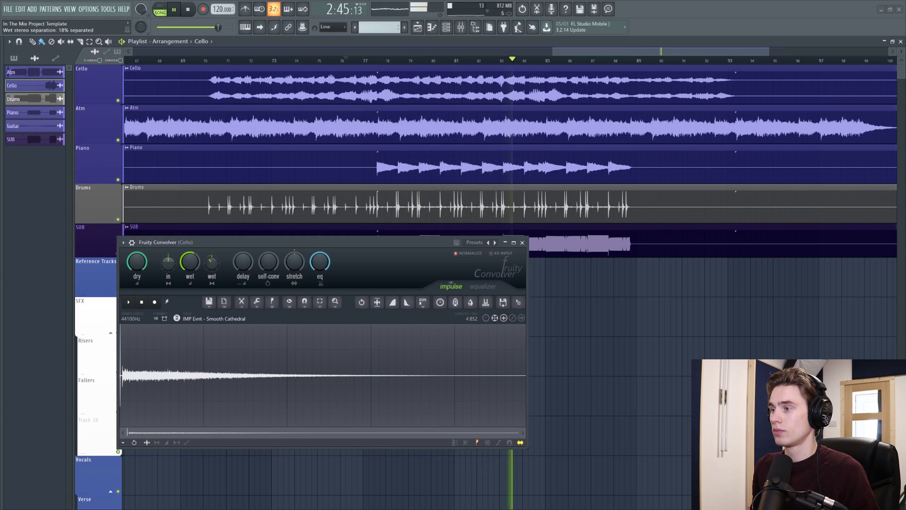
# Reshape the impulse EQ around 3–6 kHz so it stays flat below 2k with rising highs.
pyautogui.click(478, 288)
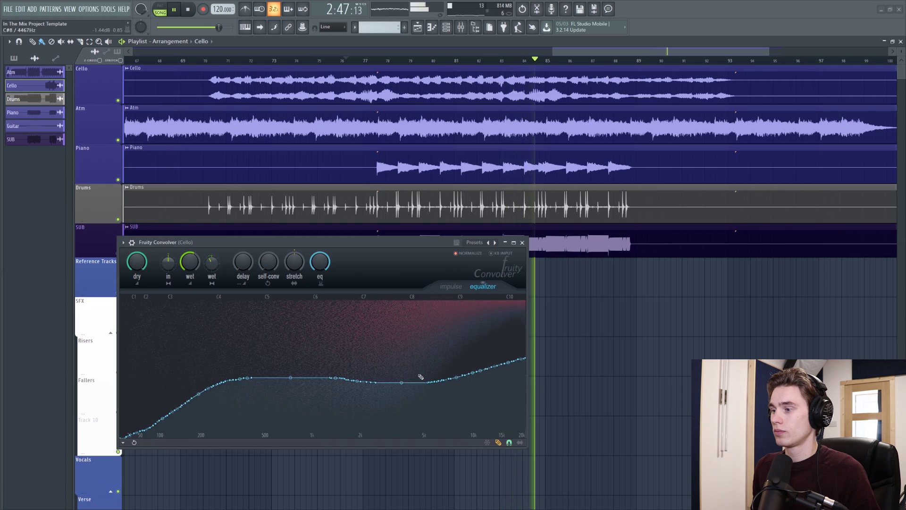
pyautogui.moveTo(427, 376); pyautogui.dragTo(122, 366)
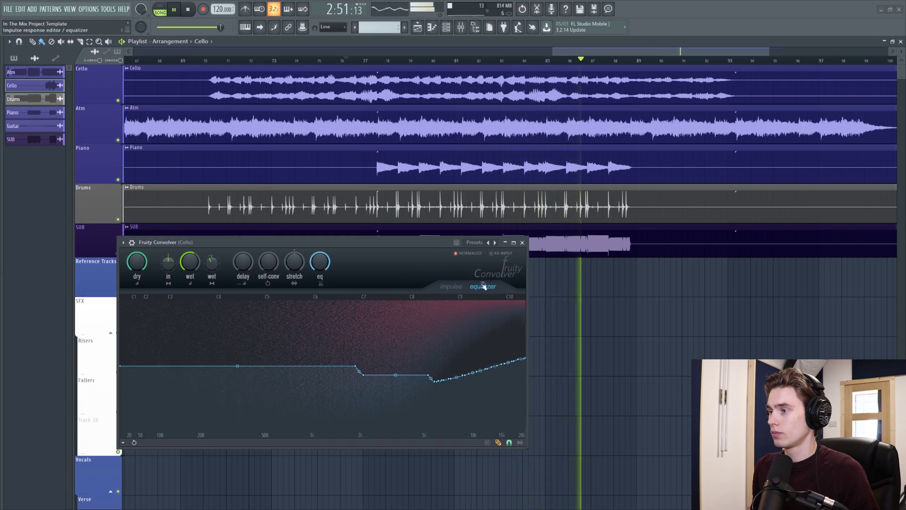
pyautogui.click(450, 286)
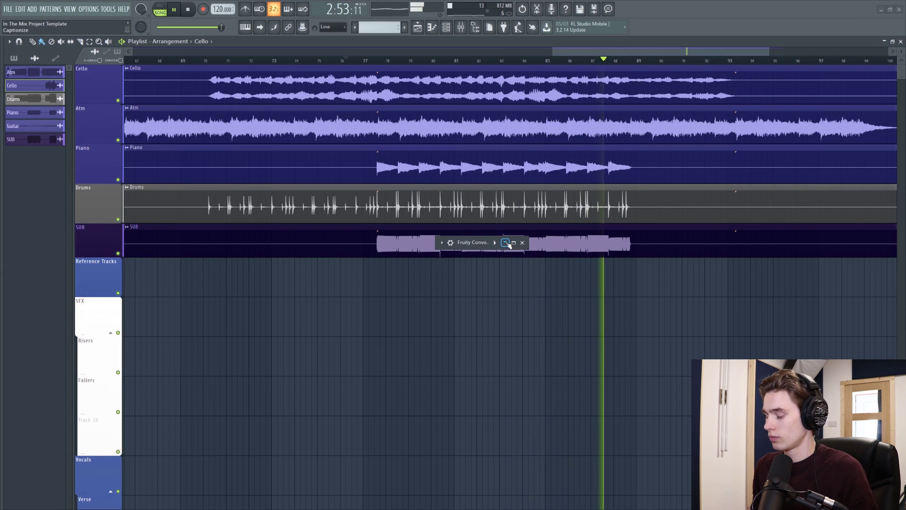
# Minimize the Convolver, bring up the Mixer with F9, and stop playback.
pyautogui.click(506, 242)
pyautogui.press('F9')
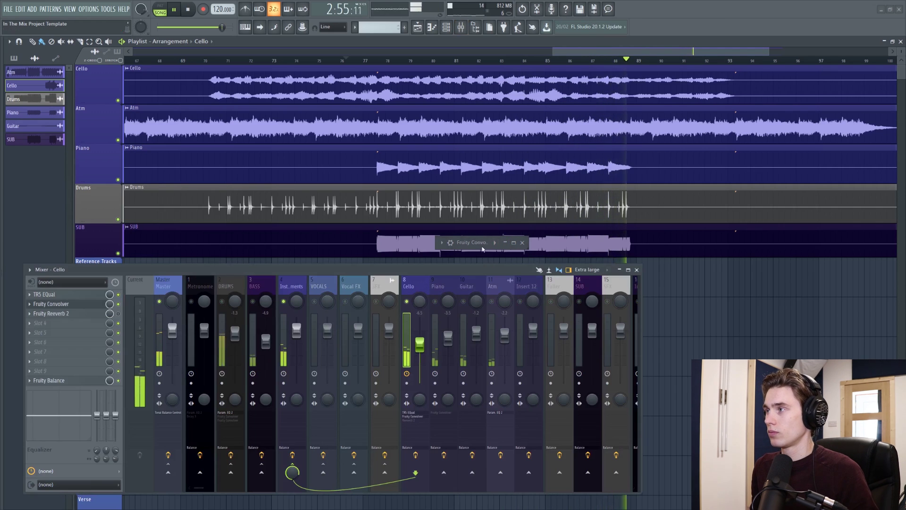
pyautogui.scroll(-1, 622, 65)
pyautogui.scroll(1, 622, 66)
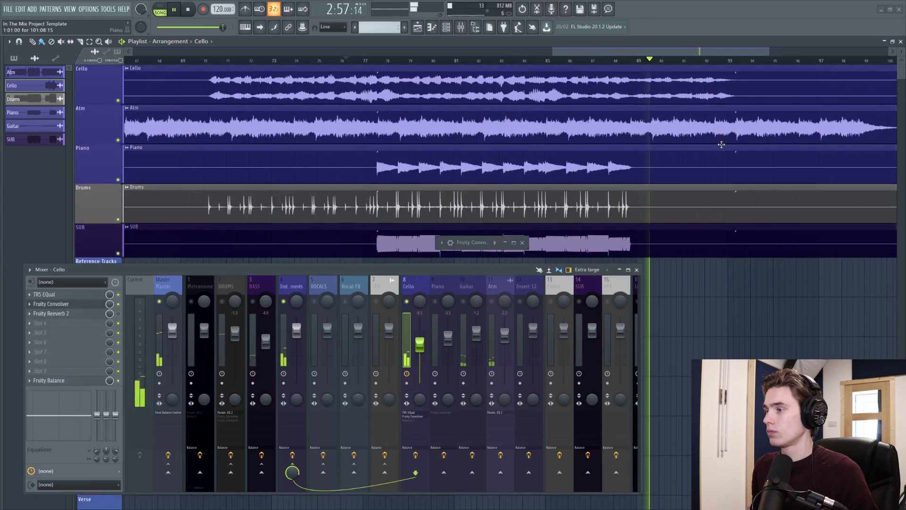
pyautogui.press('space')
# Open the Cello's Fruity Convolver and try the Cave (Chamber) and Warehouse (Hall H-Dark) impulse presets.
pyautogui.click(95, 305)
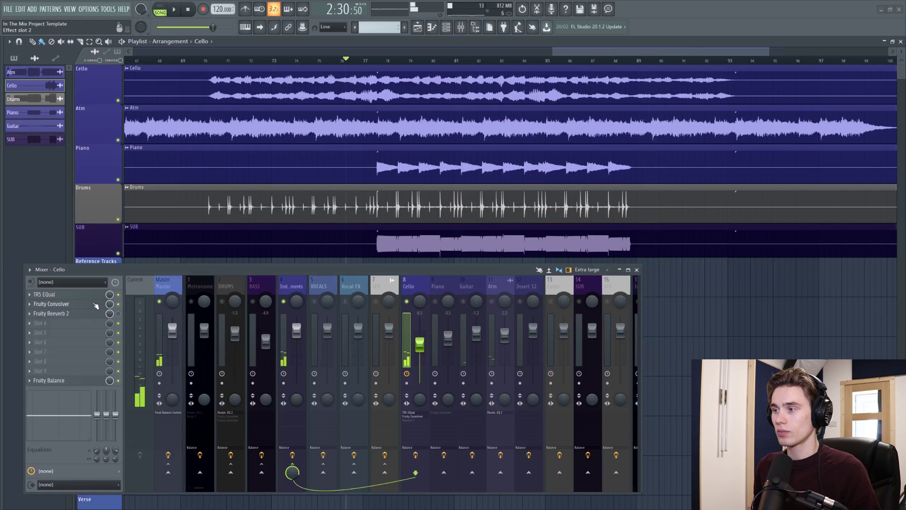
pyautogui.click(73, 307)
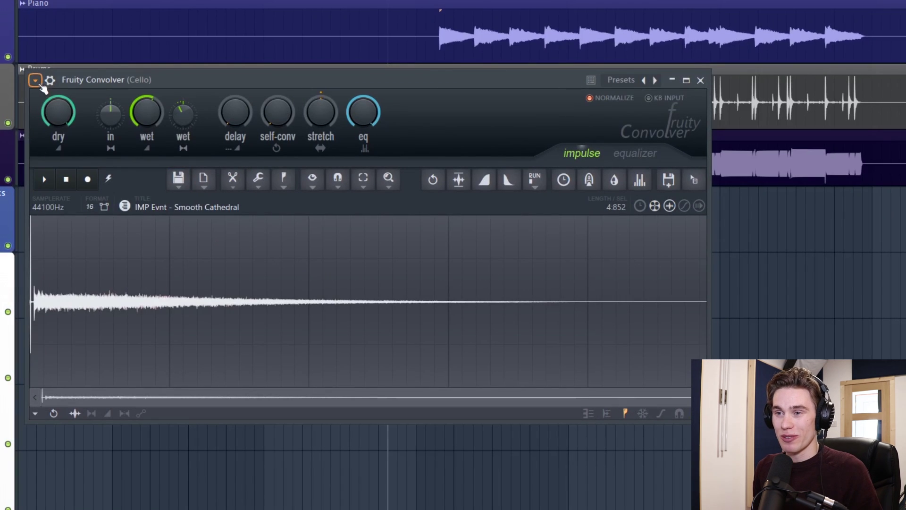
pyautogui.click(37, 82)
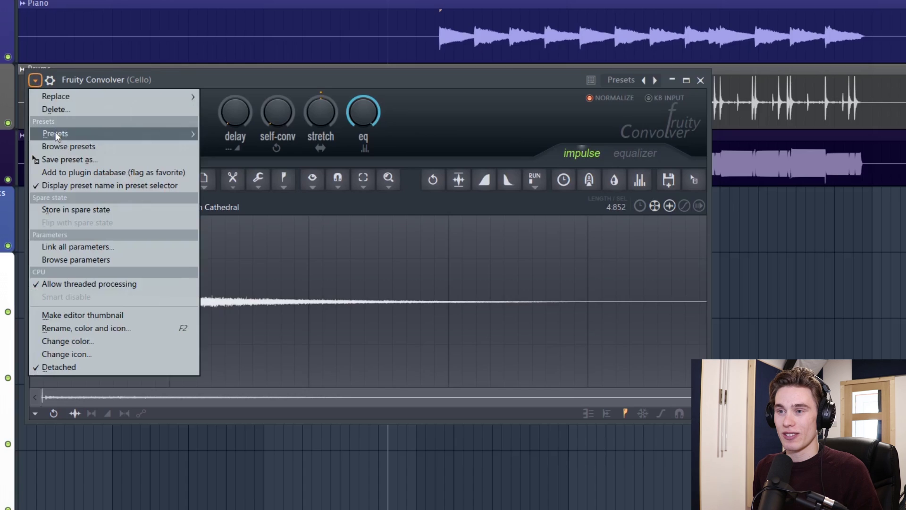
pyautogui.moveTo(56, 134)
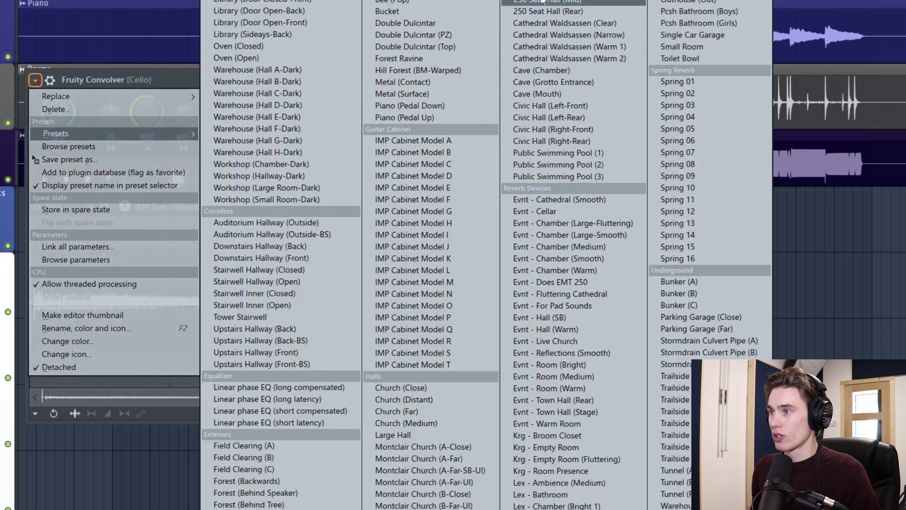
pyautogui.click(566, 71)
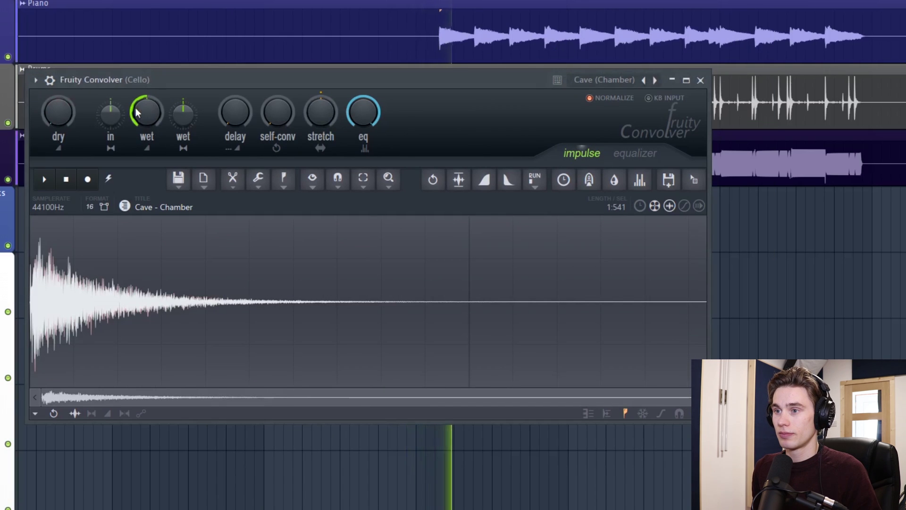
pyautogui.click(35, 79)
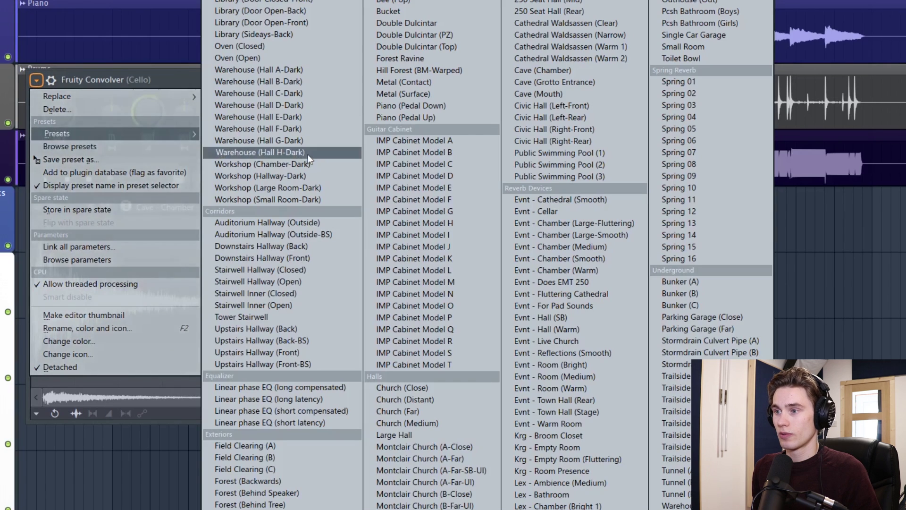
pyautogui.click(308, 154)
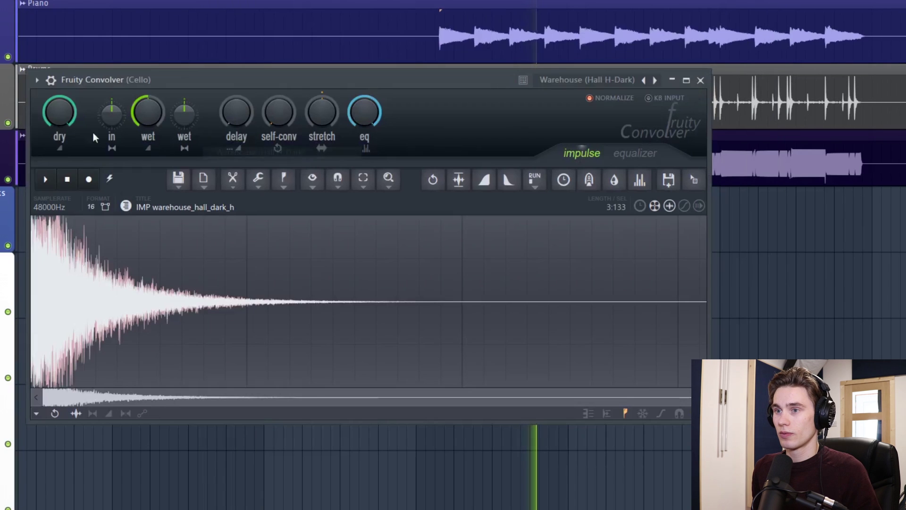
# Load the Public Swimming Pool (1) impulse and draw a stepped low-end cut into its EQ.
pyautogui.click(37, 81)
pyautogui.moveTo(95, 134)
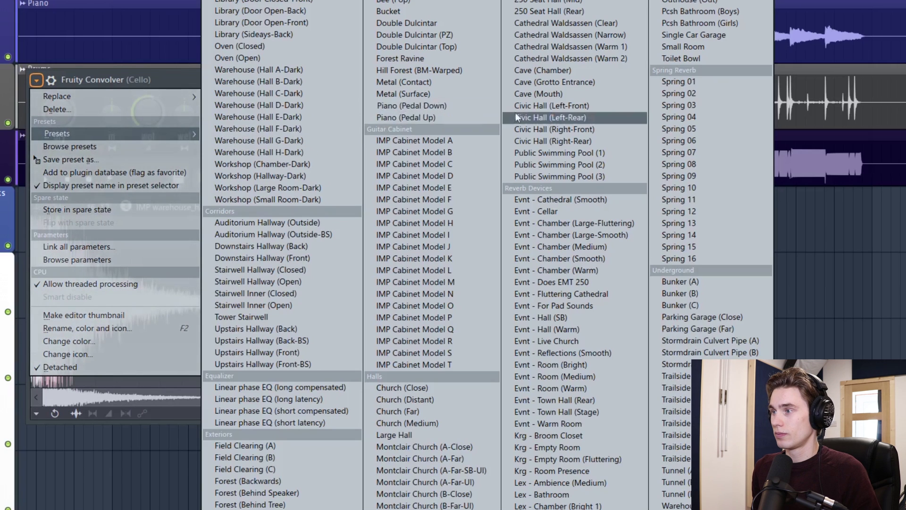
pyautogui.click(578, 153)
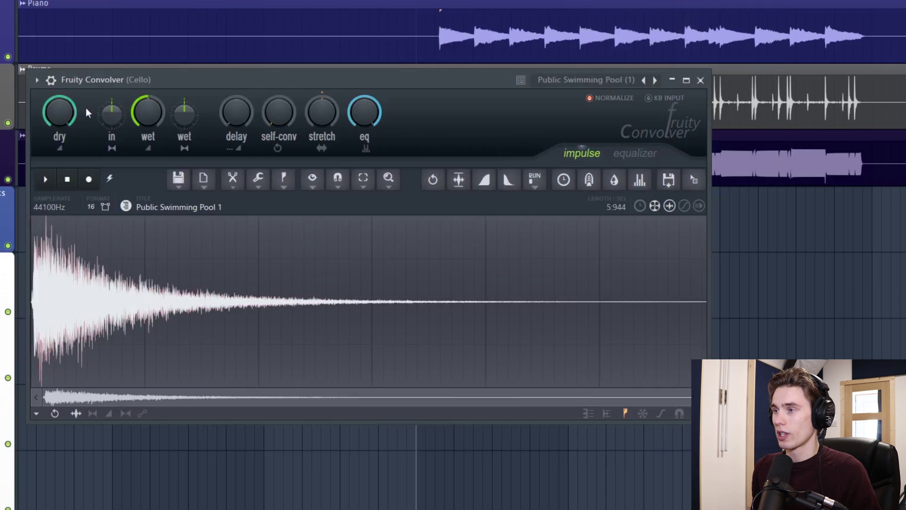
pyautogui.click(632, 153)
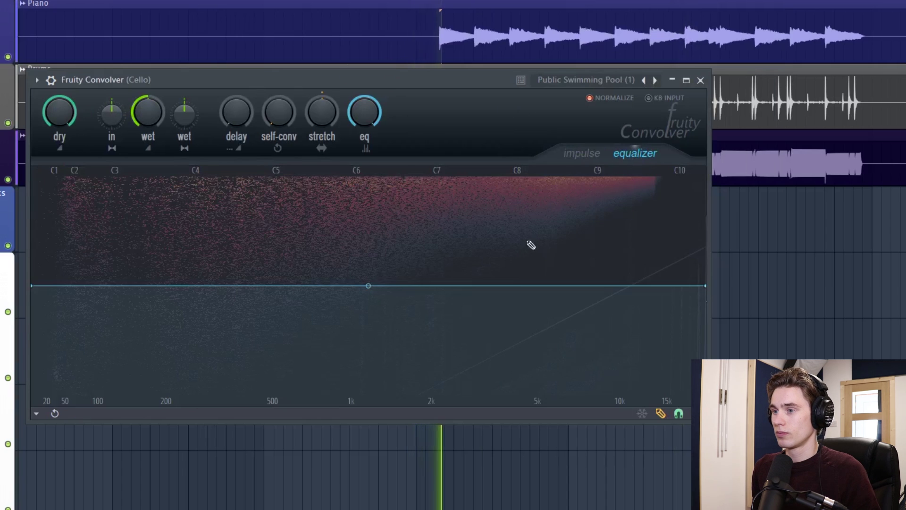
pyautogui.moveTo(204, 310)
pyautogui.mouseDown()
pyautogui.moveTo(176, 298)
pyautogui.moveTo(38, 338)
pyautogui.moveTo(168, 327)
pyautogui.moveTo(247, 286)
pyautogui.mouseUp()
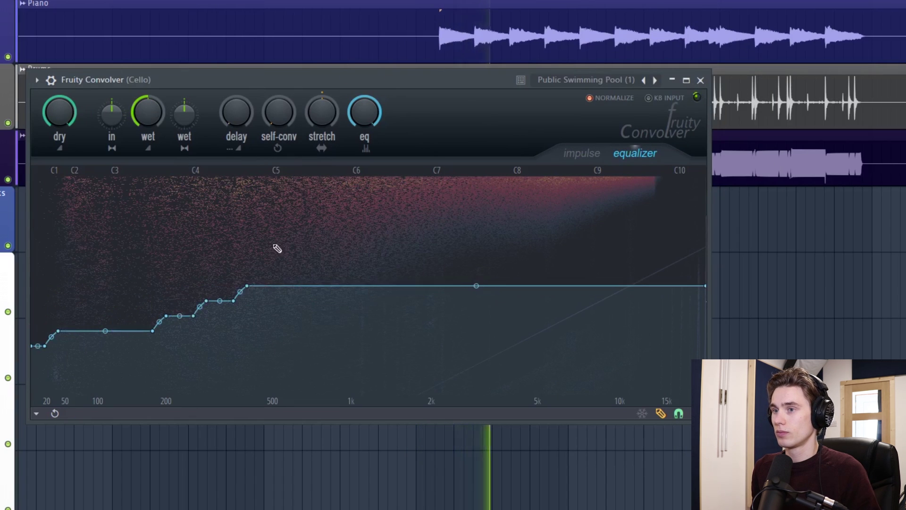
pyautogui.click(579, 153)
pyautogui.moveTo(478, 80); pyautogui.dragTo(483, 85)
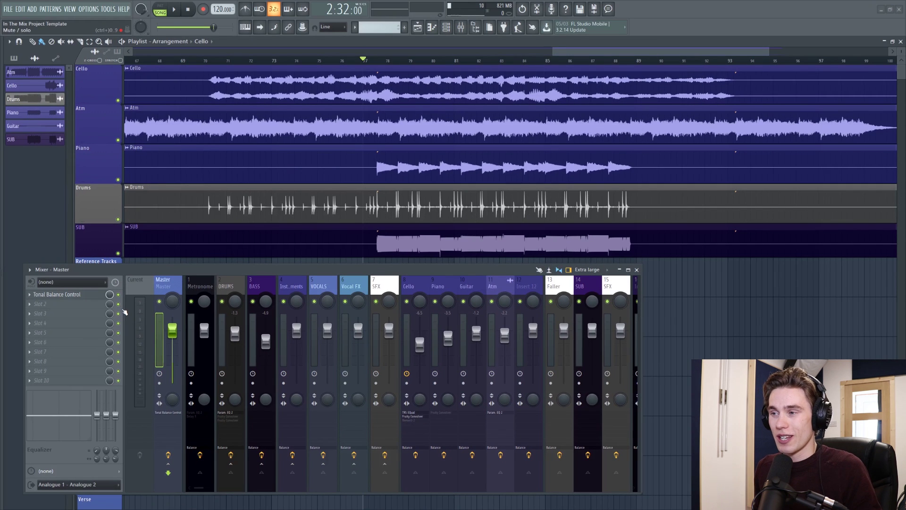
# Load Fruity Convolver into master slot 2, then VerbSuite Classics into slot 3 by searching 'verb'.
pyautogui.click(41, 306)
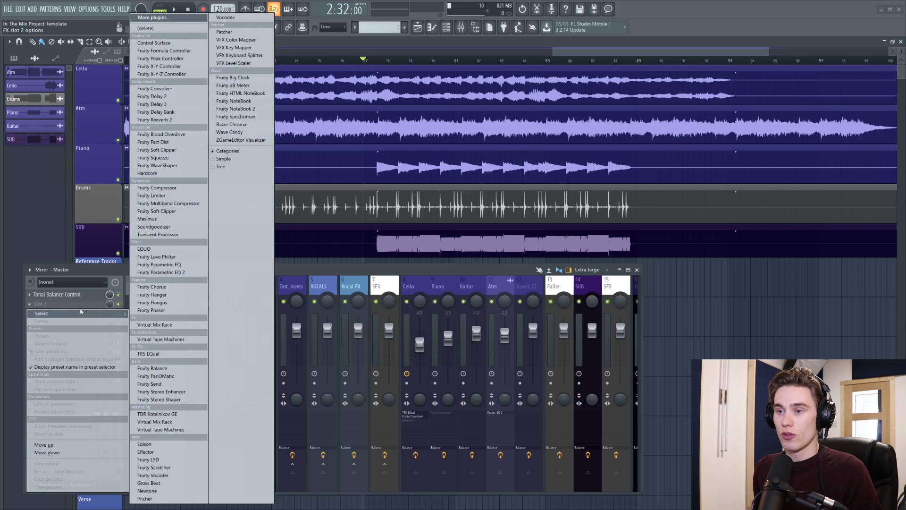
pyautogui.click(169, 89)
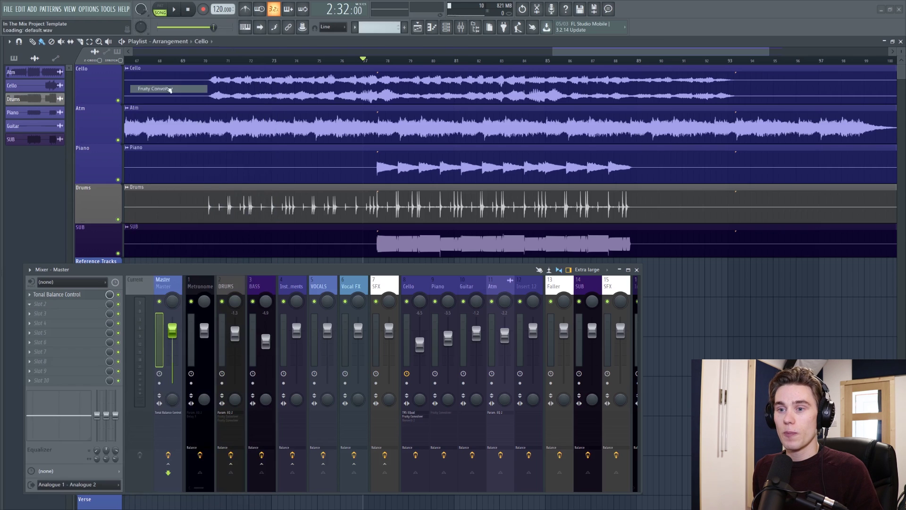
pyautogui.click(31, 314)
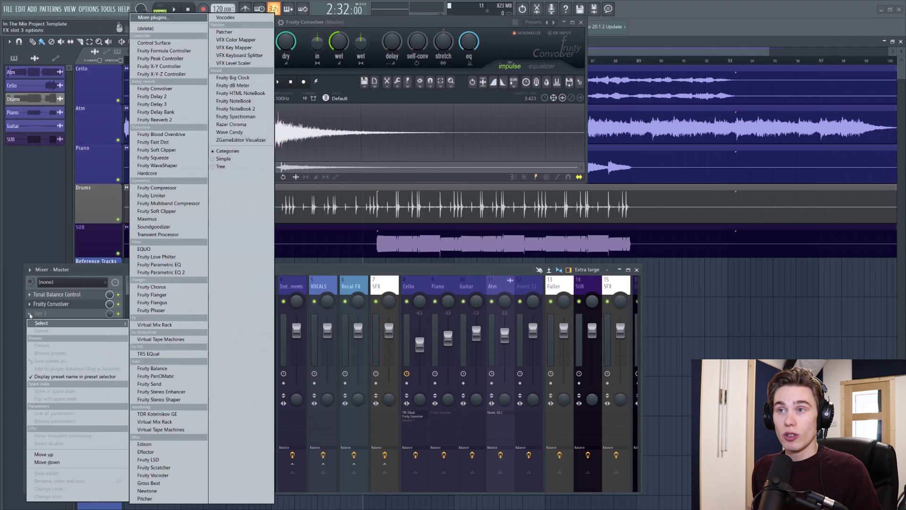
pyautogui.click(168, 18)
pyautogui.write('verb')
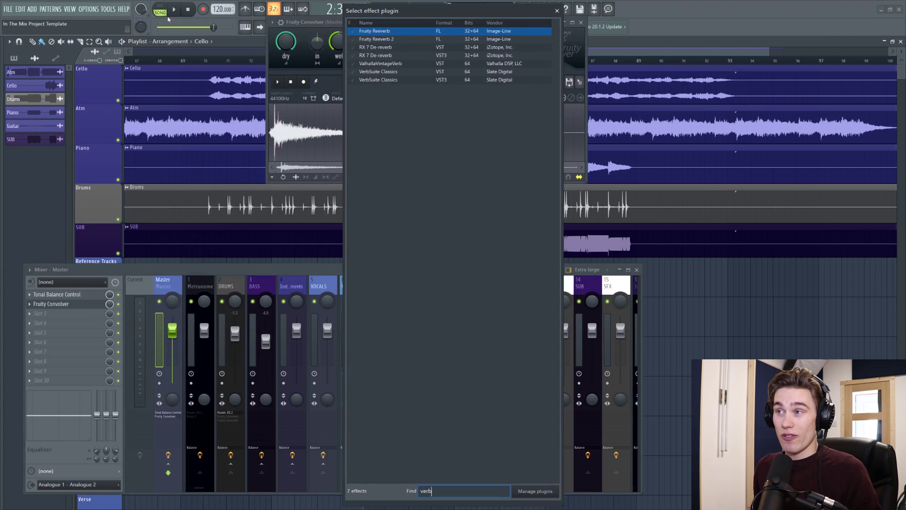
pyautogui.doubleClick(387, 80)
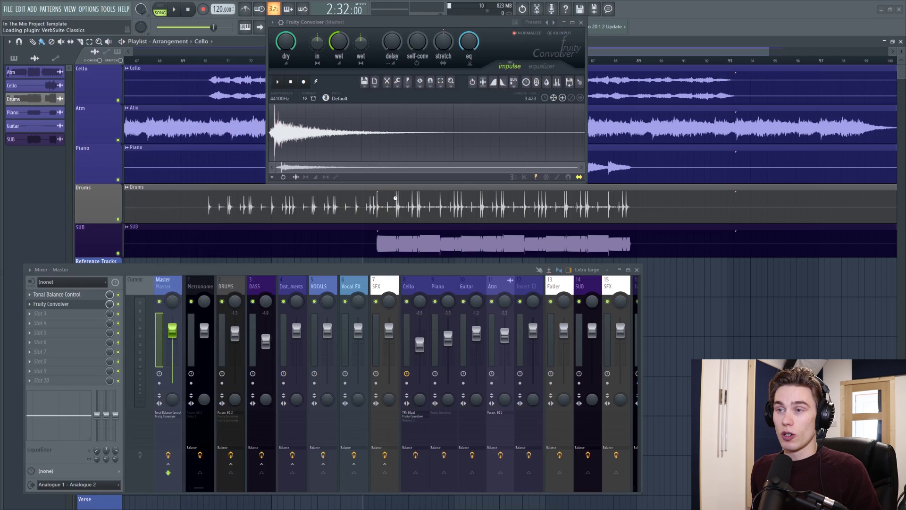
# Add a second Fruity Convolver into the master slot after VerbSuite Classics.
pyautogui.click(41, 324)
pyautogui.click(169, 90)
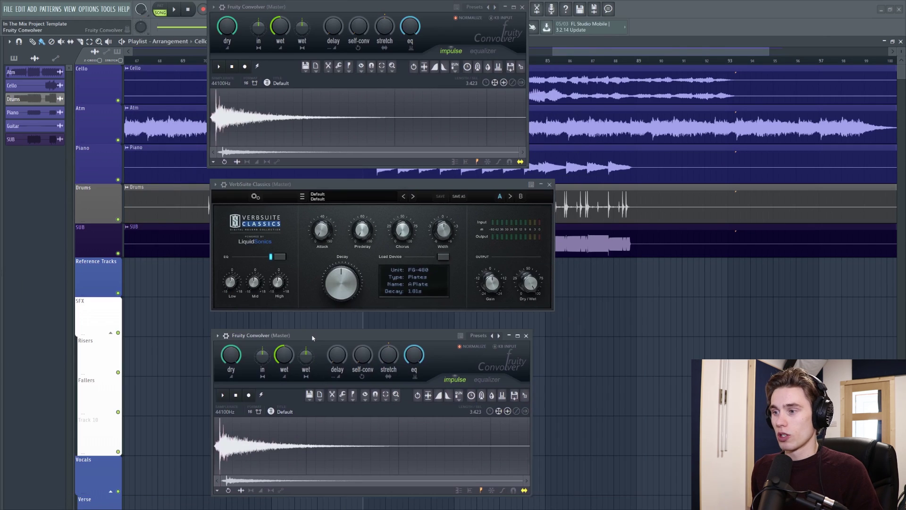
pyautogui.moveTo(312, 337); pyautogui.dragTo(312, 334)
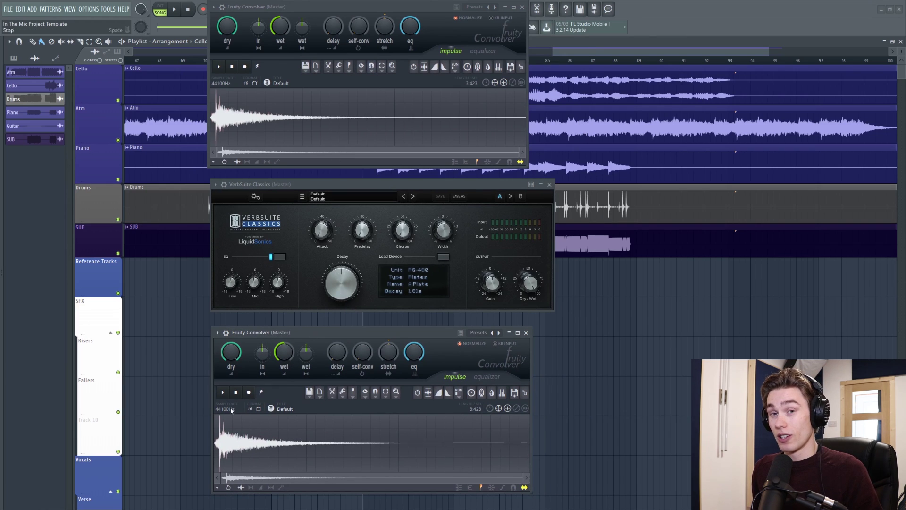
# Switch VerbSuite Classics to the FG-BM7 Sunset Chamber device by searching 'suns' in its device browser.
pyautogui.click(331, 195)
pyautogui.click(446, 280)
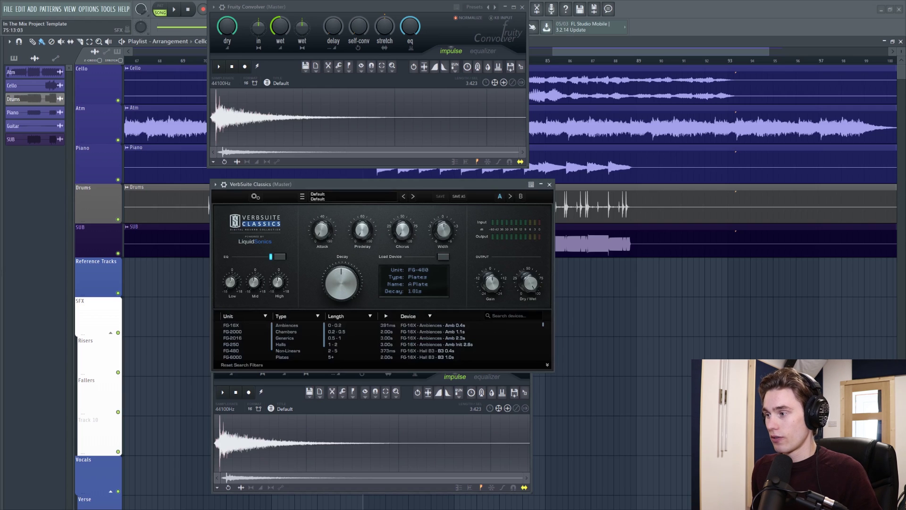
pyautogui.click(511, 316)
pyautogui.write('suns')
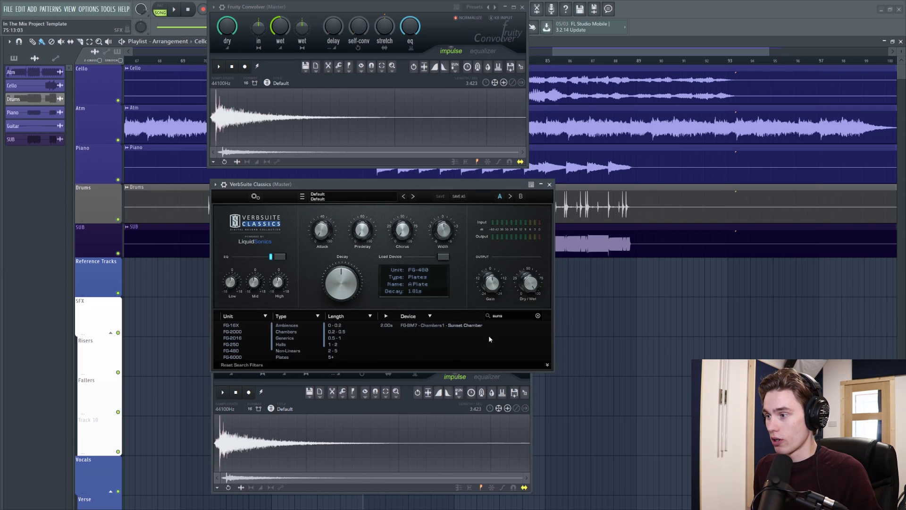
pyautogui.click(466, 326)
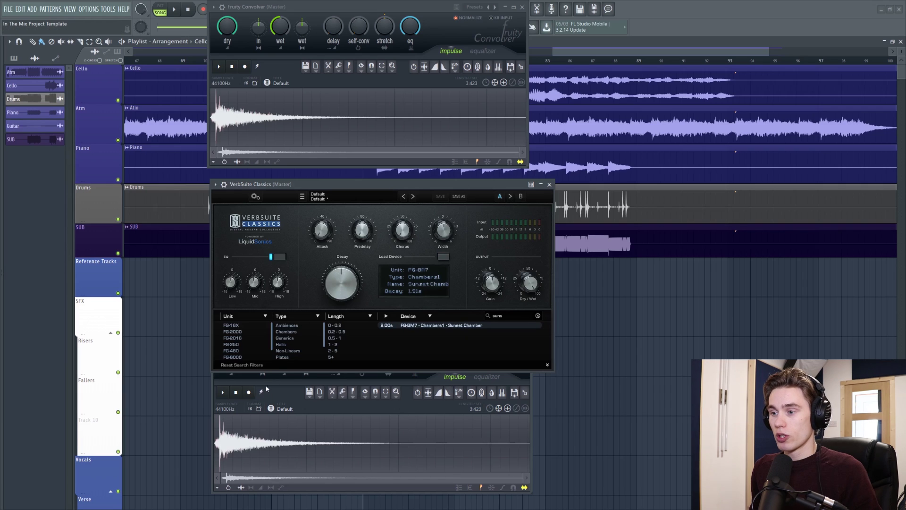
pyautogui.click(256, 418)
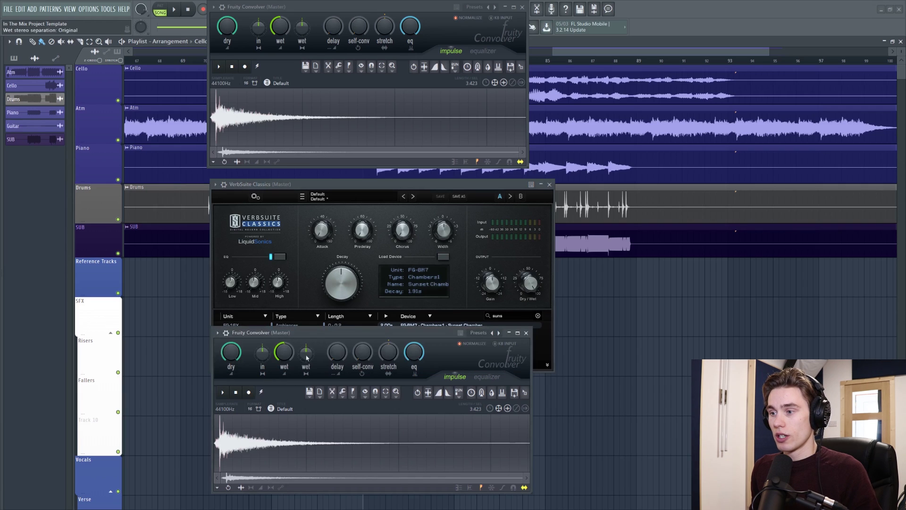
# Record a test impulse fired through the reverb chain into the second Convolver, then preview the capture.
pyautogui.click(249, 392)
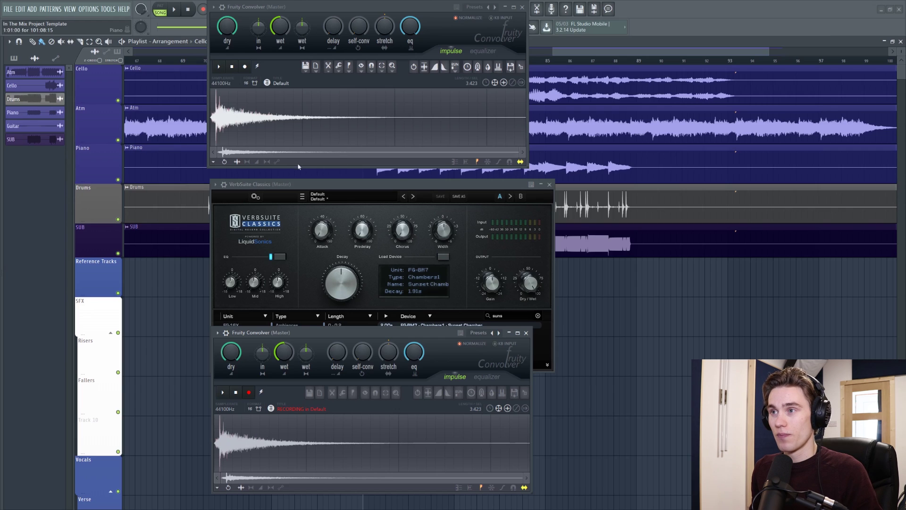
pyautogui.click(259, 67)
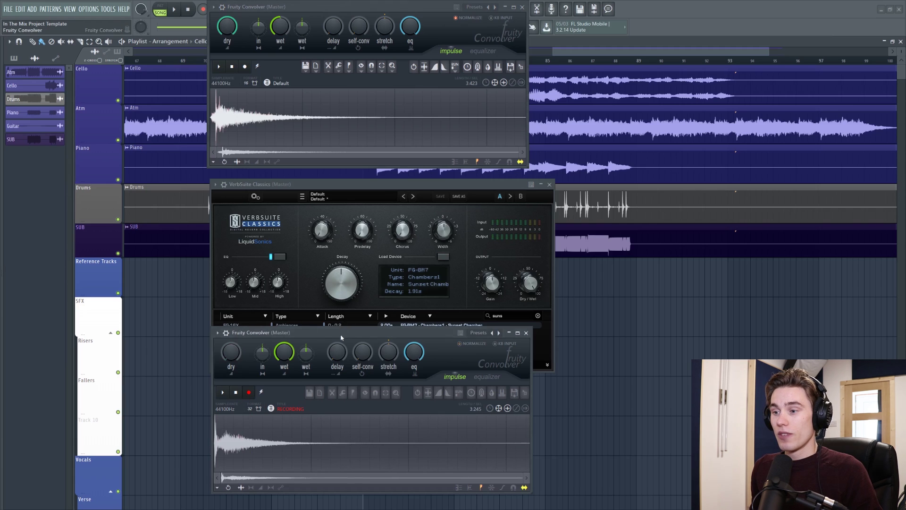
pyautogui.moveTo(341, 333); pyautogui.dragTo(341, 273)
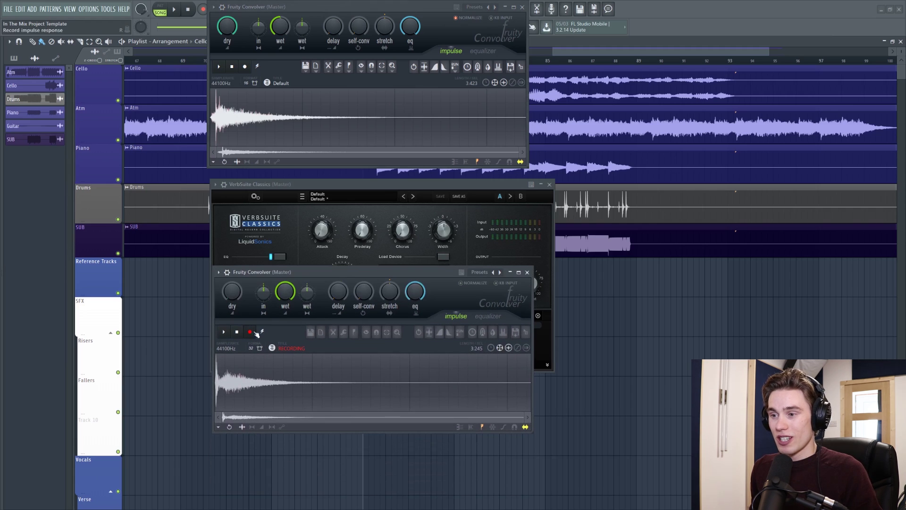
pyautogui.click(237, 332)
pyautogui.click(223, 332)
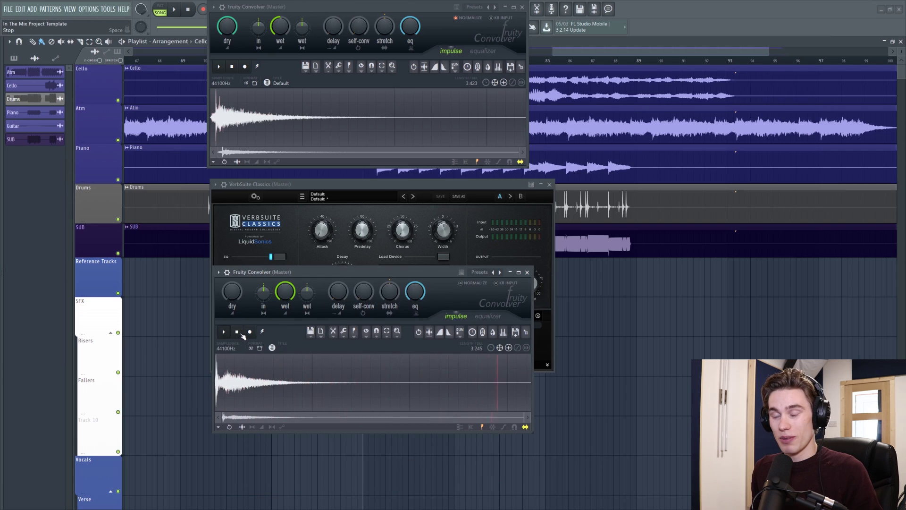
pyautogui.moveTo(409, 273); pyautogui.dragTo(411, 324)
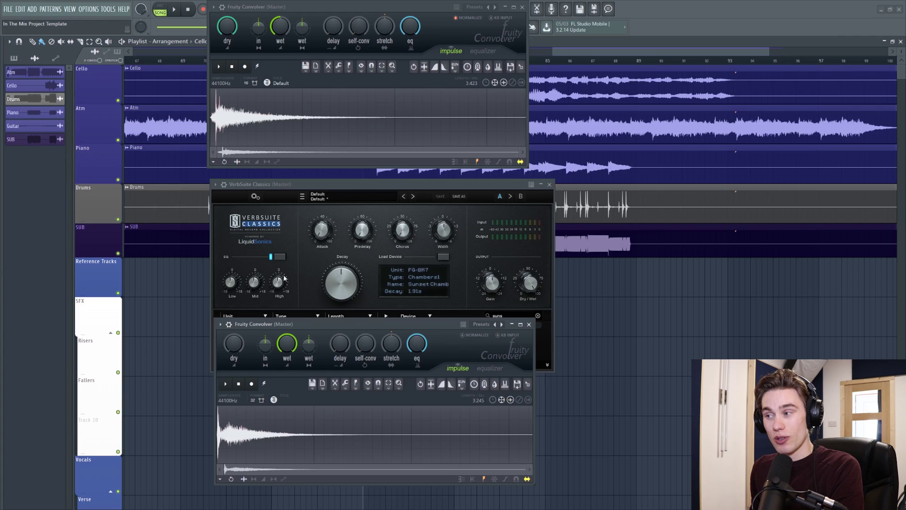
pyautogui.click(308, 252)
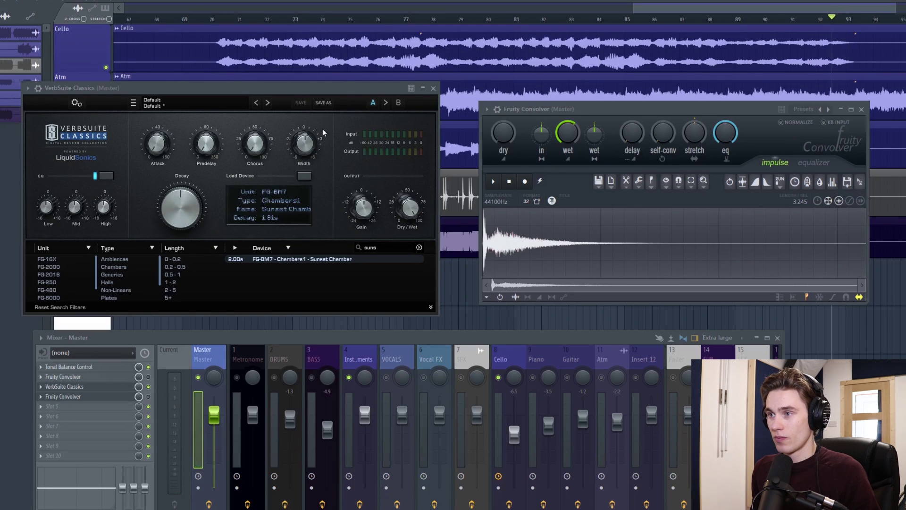
# Play the song with VerbSuite Classics bypassed so only the captured impulse reverb is heard.
pyautogui.press('space')
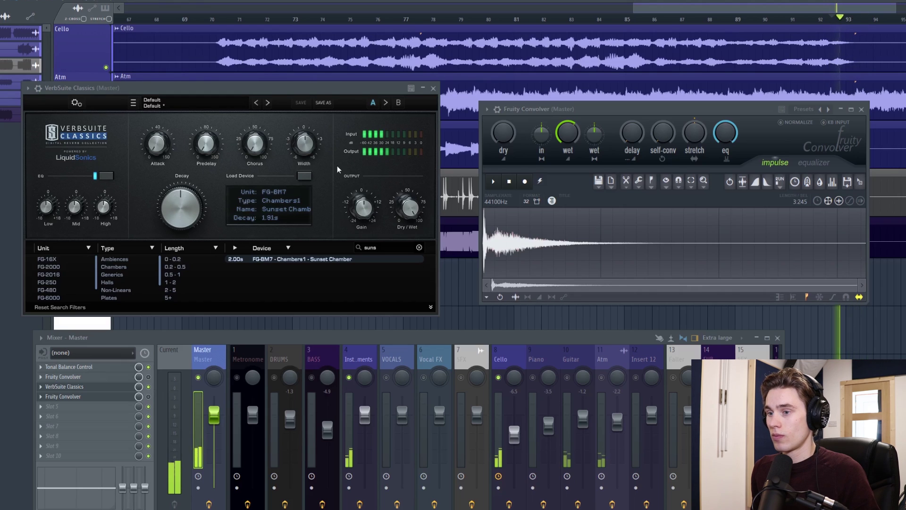
pyautogui.click(149, 386)
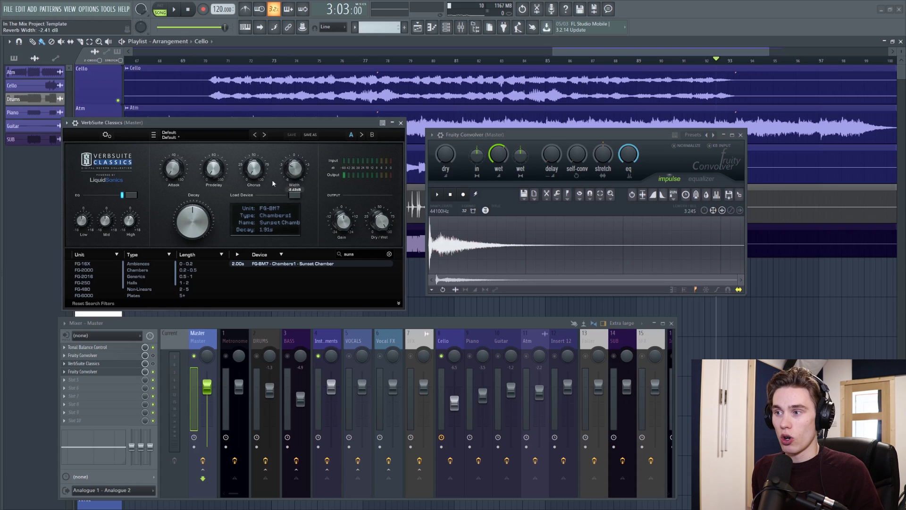
# Close VerbSuite, move the second Convolver over the playlist, and browse its built-in impulse presets.
pyautogui.click(401, 122)
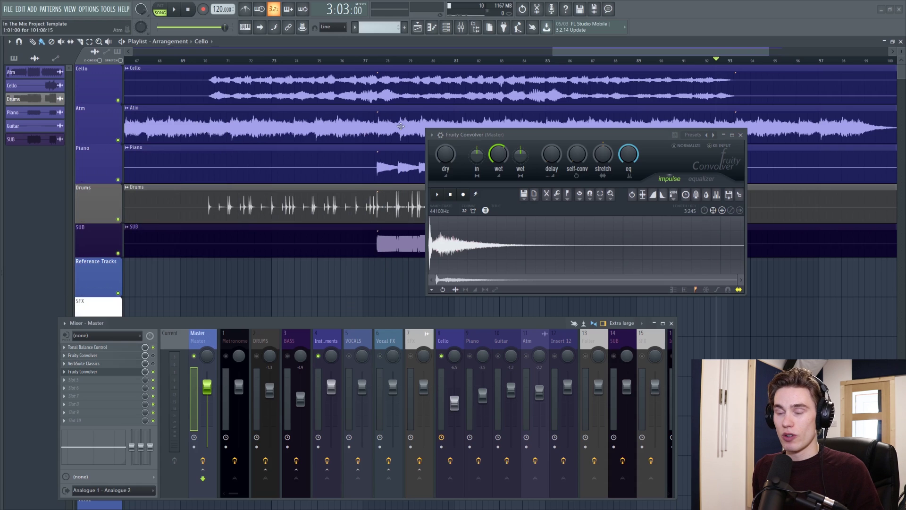
pyautogui.moveTo(517, 145); pyautogui.dragTo(262, 144)
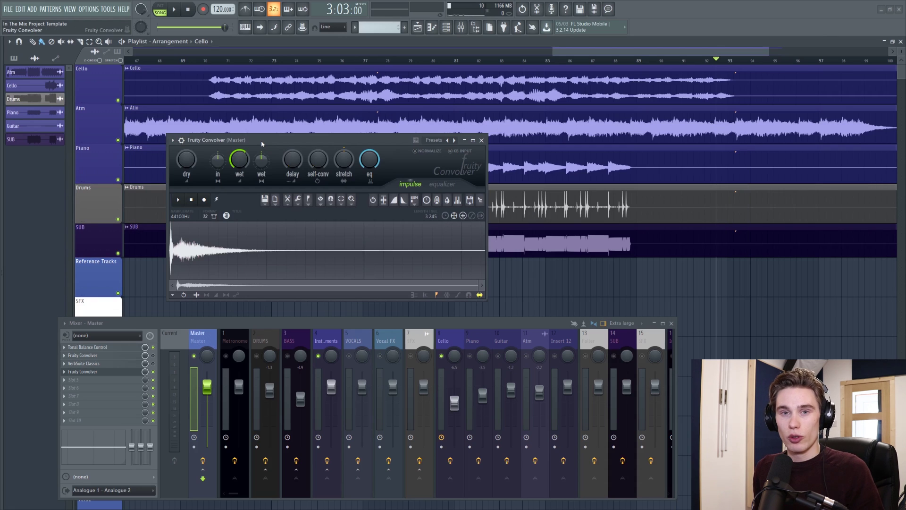
pyautogui.click(172, 140)
pyautogui.moveTo(185, 173)
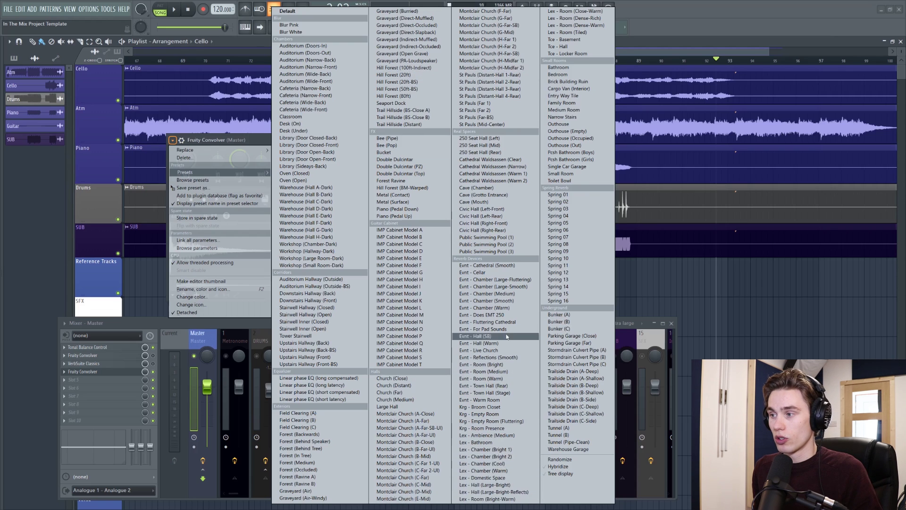
# Load 707 Crash from Packs > Drums > Cymbals into the Master Convolver's impulse display.
pyautogui.press('Escape')
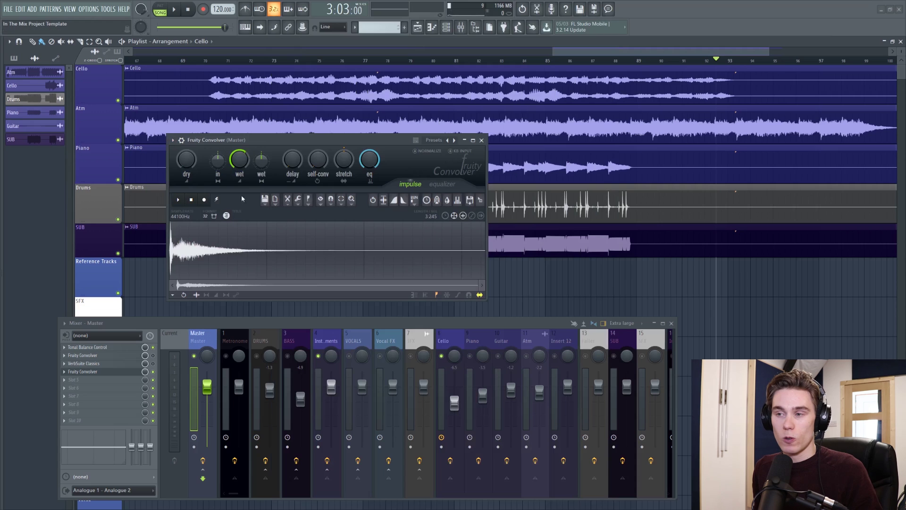
pyautogui.hotkey('alt', 'F8')
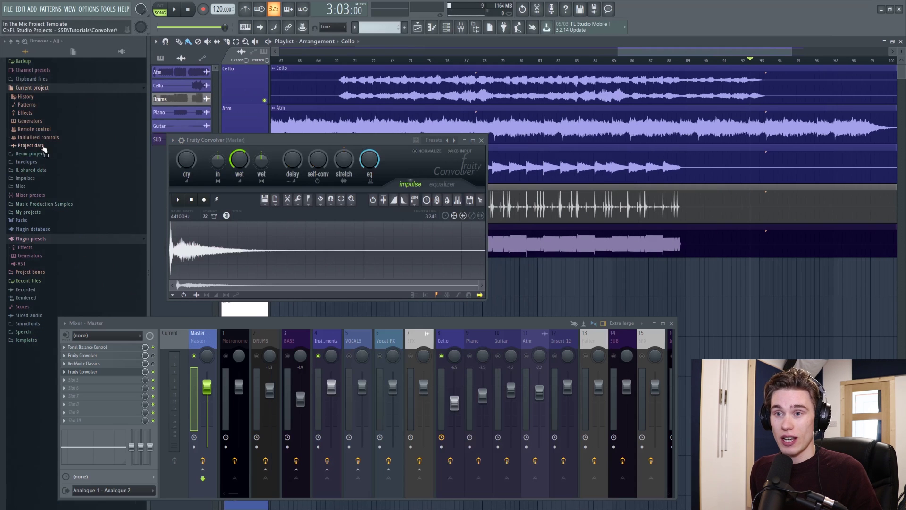
pyautogui.click(47, 220)
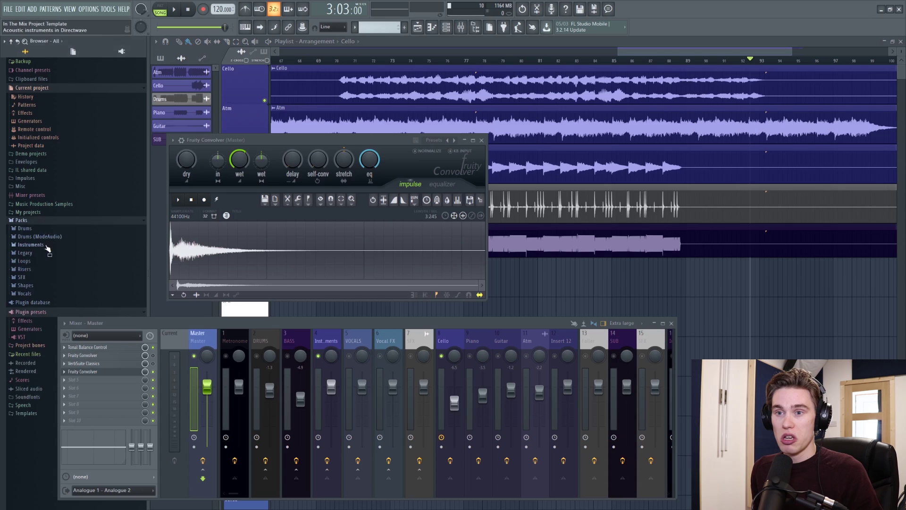
pyautogui.click(46, 229)
pyautogui.click(43, 237)
pyautogui.moveTo(41, 250); pyautogui.dragTo(259, 254)
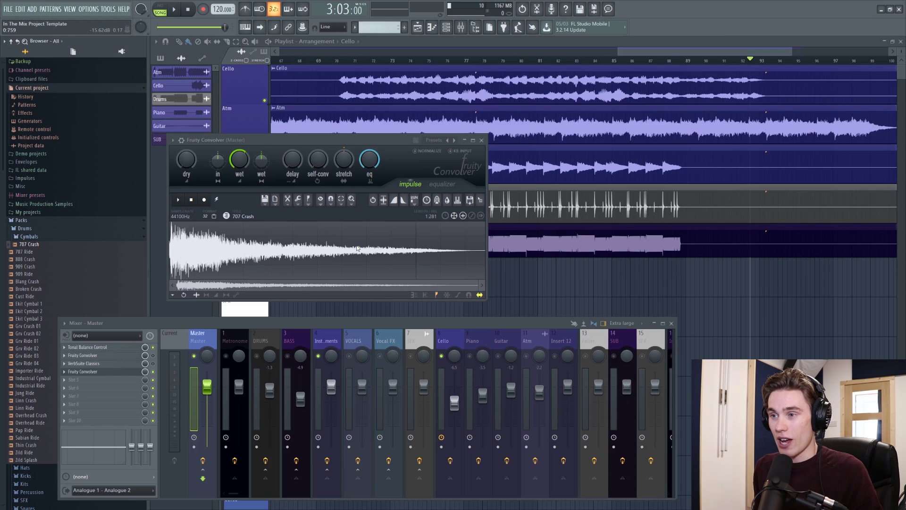
pyautogui.moveTo(321, 139); pyautogui.dragTo(427, 148)
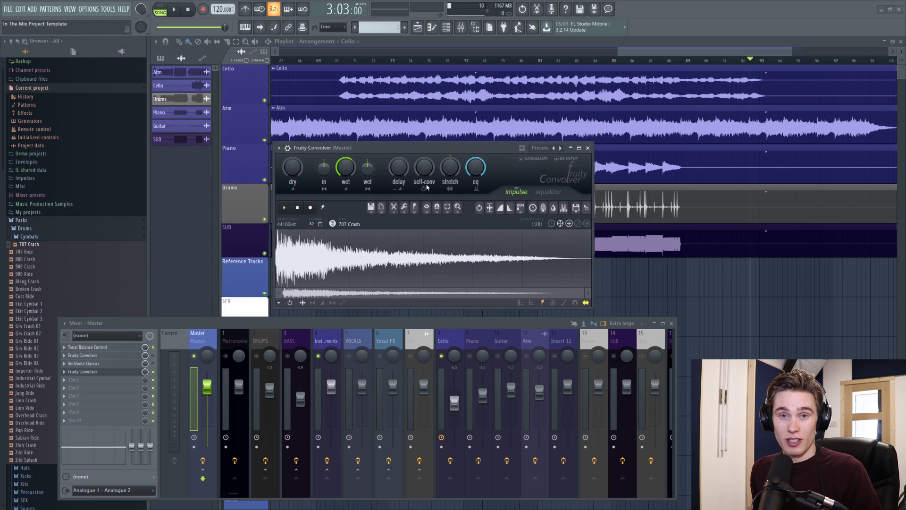